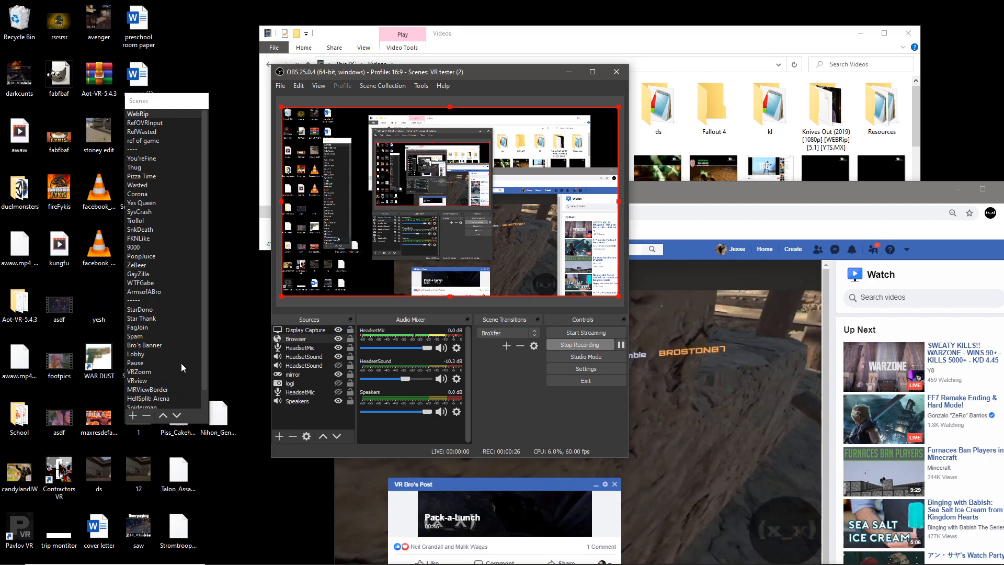
{"action": "left_click_drag", "start_coordinate": [155, 104], "coordinate": [179, 214]}
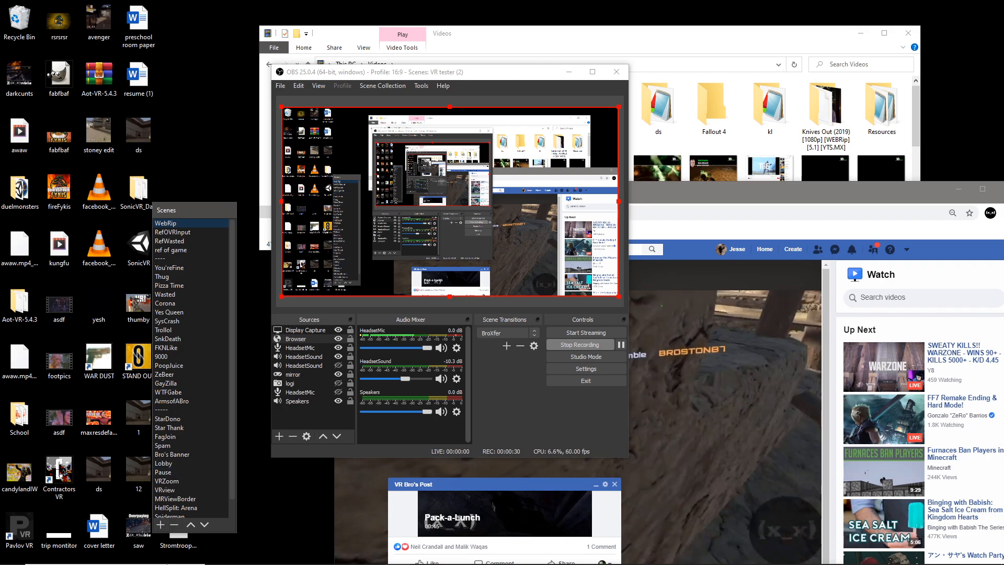
{"action": "left_click", "coordinate": [157, 526]}
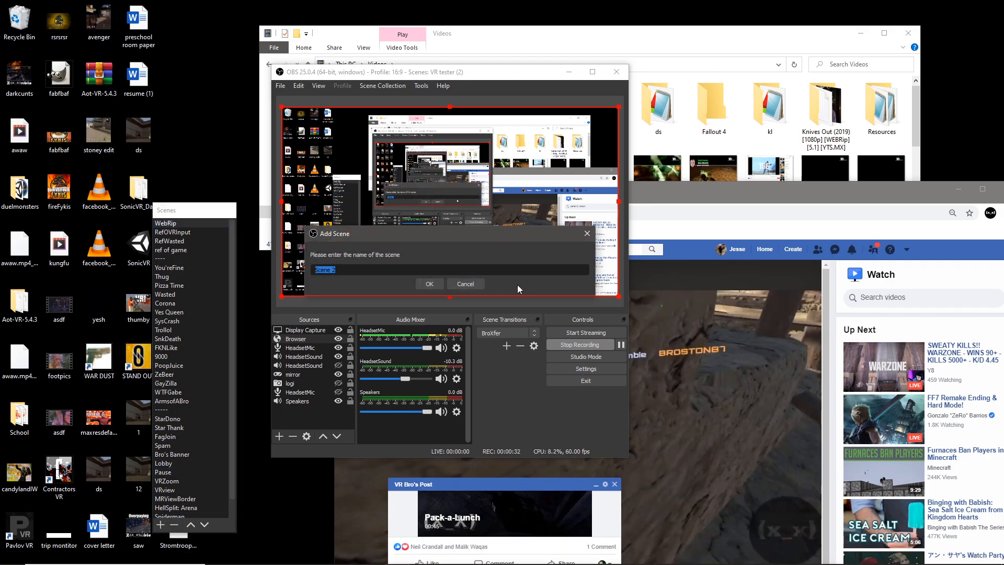
{"action": "left_click", "coordinate": [477, 283]}
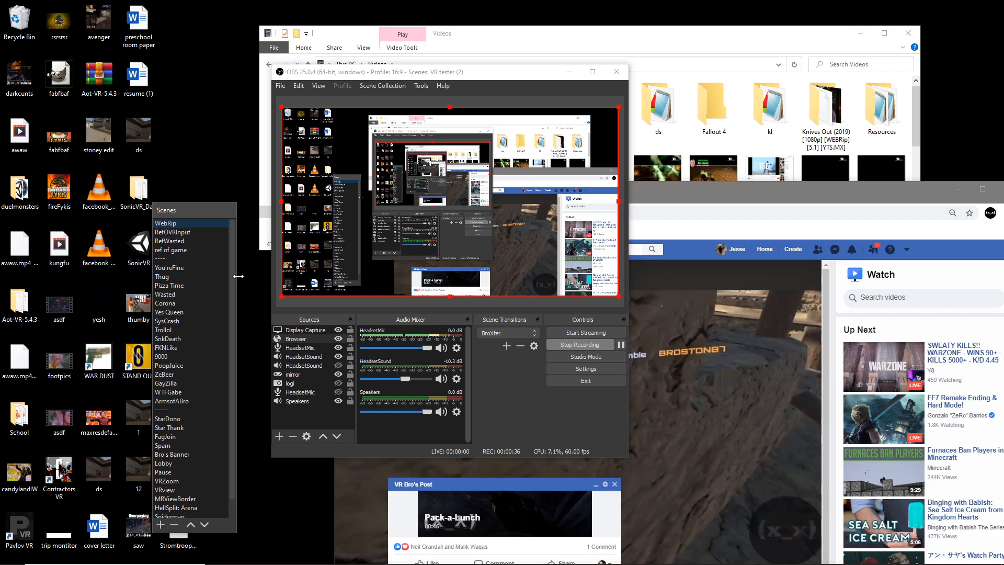
{"action": "left_click", "coordinate": [281, 436]}
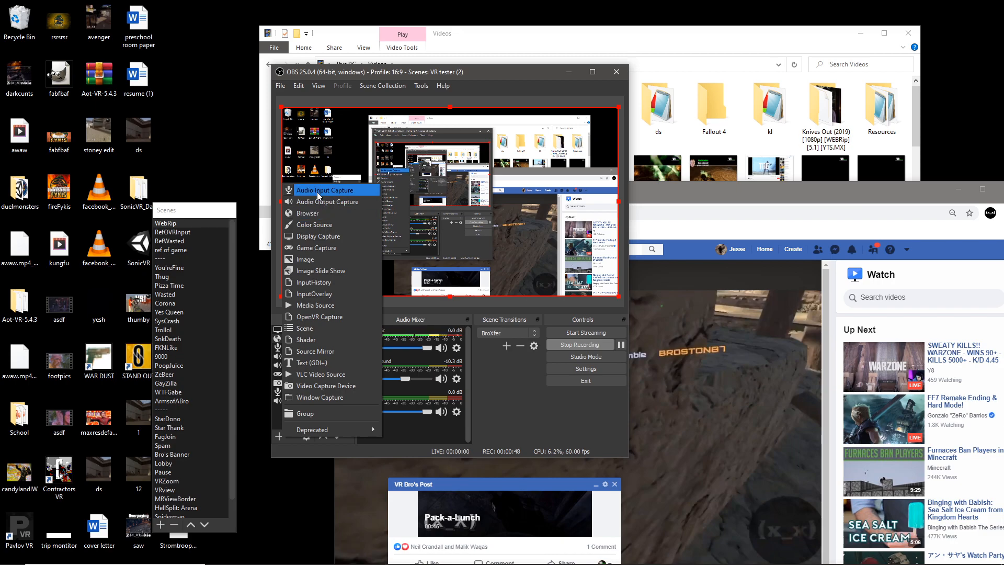
{"action": "left_click", "coordinate": [507, 384]}
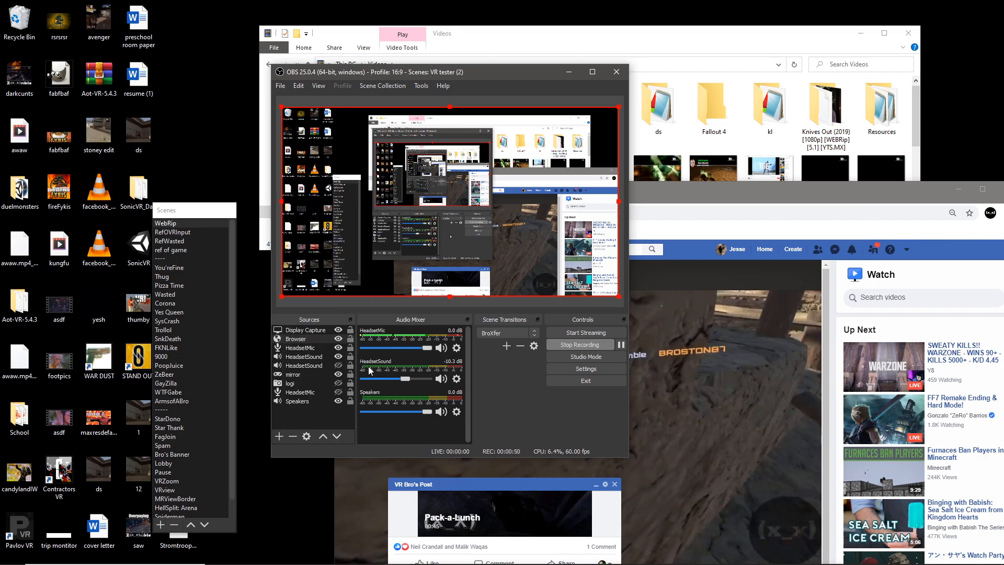
{"action": "right_click", "coordinate": [303, 338]}
{"action": "left_click", "coordinate": [322, 331]}
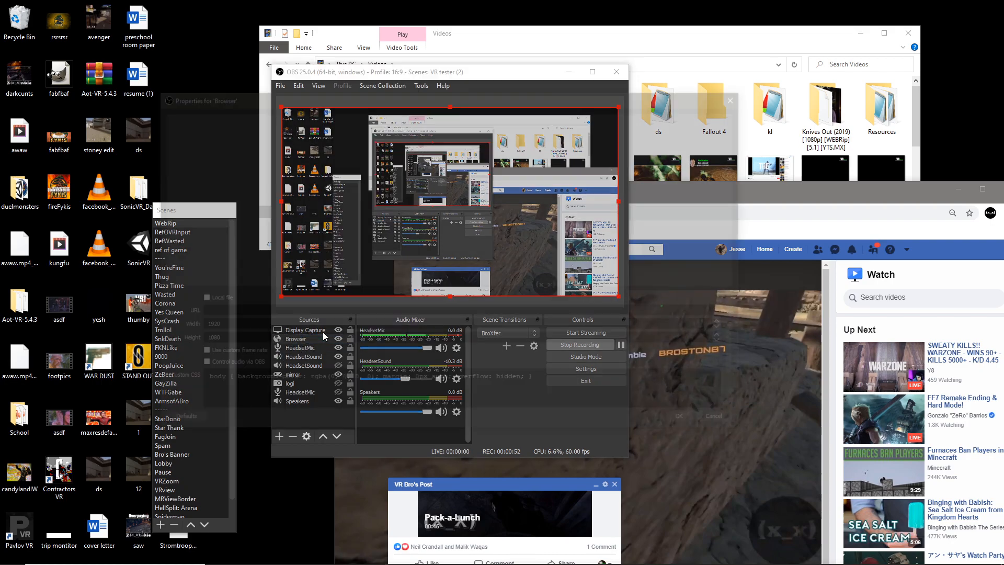
{"action": "left_click_drag", "start_coordinate": [309, 96], "coordinate": [515, 112]}
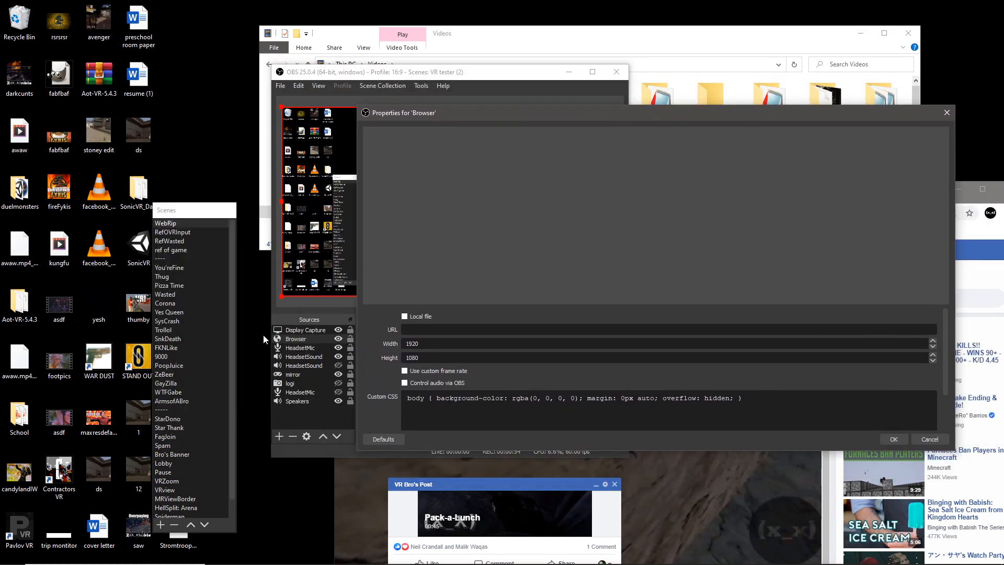
{"action": "left_click", "coordinate": [427, 329]}
{"action": "key", "text": "ctrl+v"}
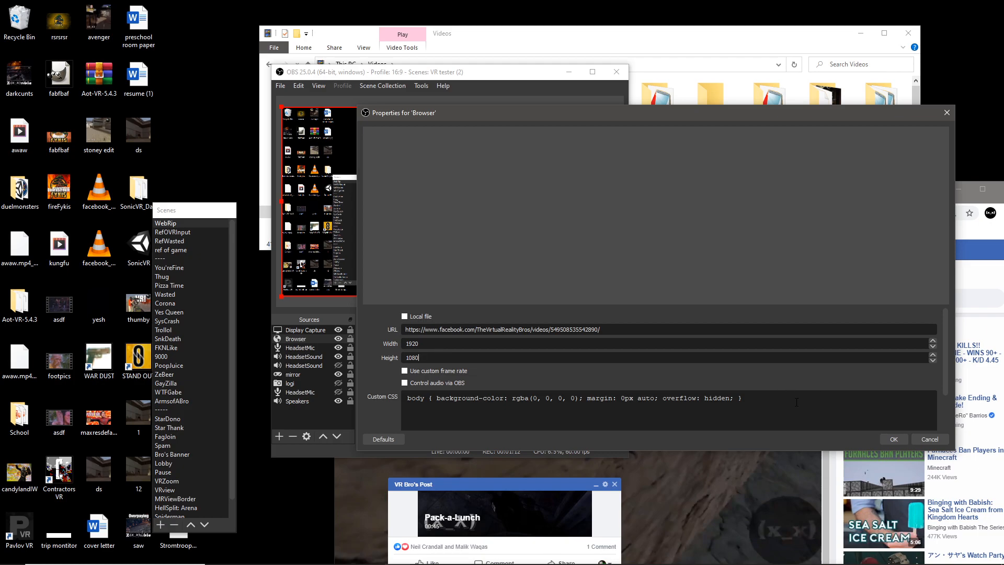
{"action": "left_click", "coordinate": [893, 439]}
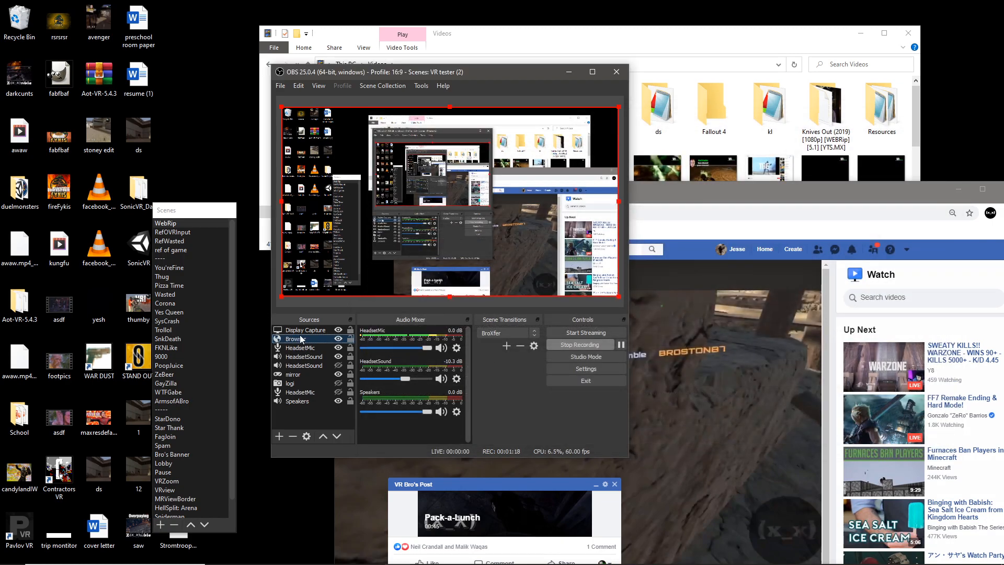
Arrange the Browser source's interaction window beside the main window and briefly hide Display Capture to view the web page.
{"action": "left_click_drag", "start_coordinate": [487, 564], "coordinate": [670, 37]}
{"action": "left_click", "coordinate": [657, 280]}
{"action": "left_click_drag", "start_coordinate": [361, 79], "coordinate": [234, 82]}
{"action": "left_click_drag", "start_coordinate": [354, 79], "coordinate": [244, 35]}
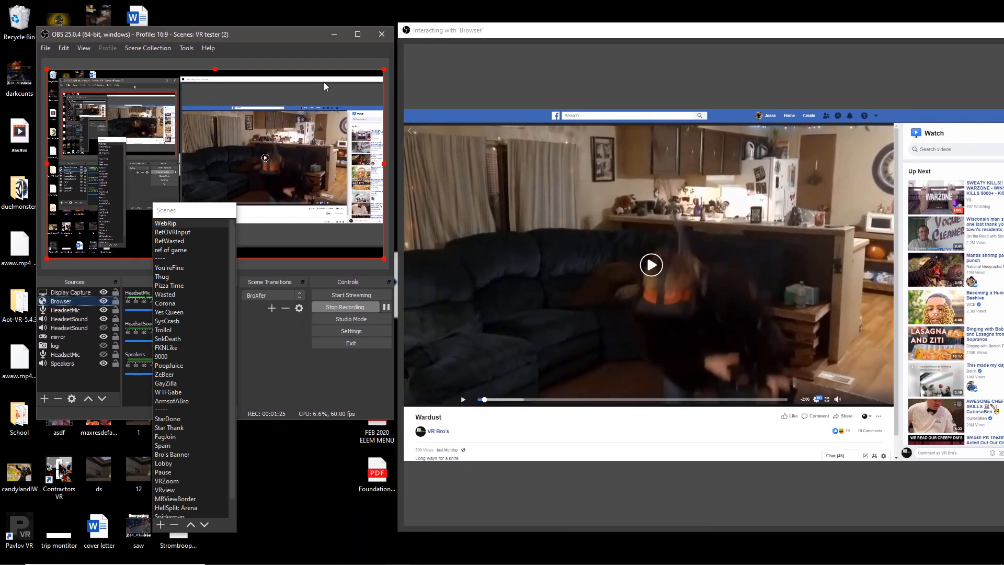
{"action": "left_click", "coordinate": [103, 293]}
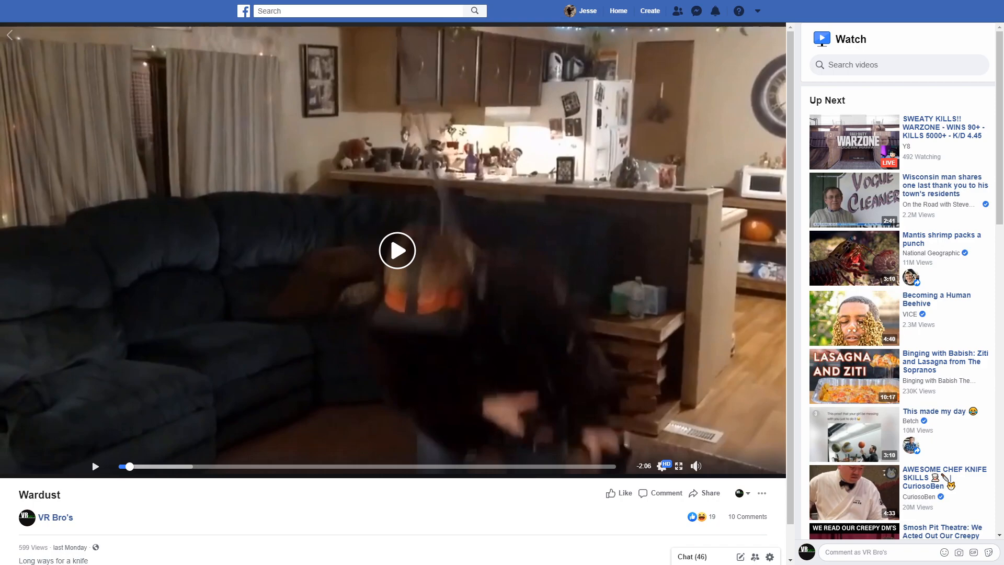
{"action": "left_click", "coordinate": [103, 292]}
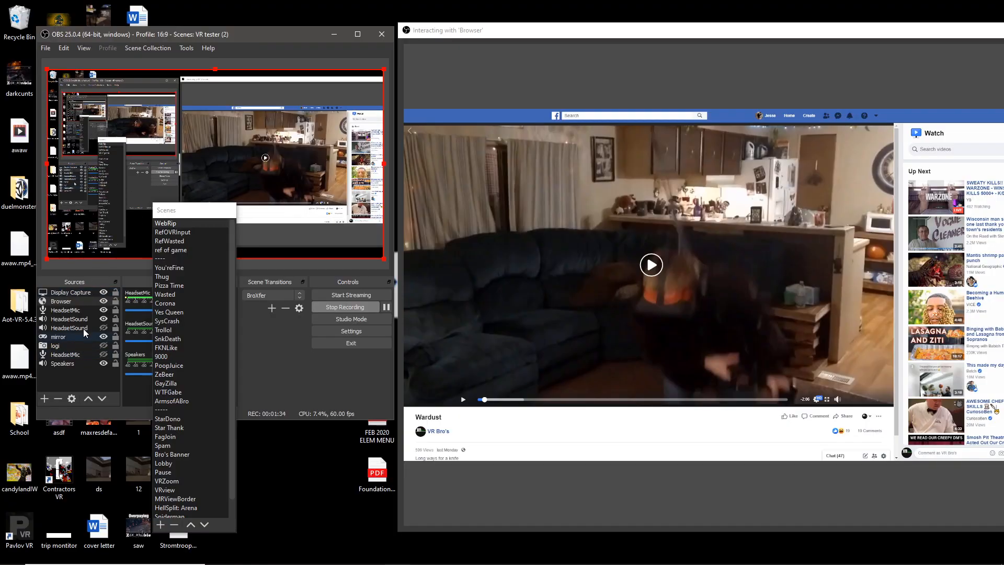
Reopen the Browser source for interaction and expand the Wardust video to full screen.
{"action": "right_click", "coordinate": [66, 302]}
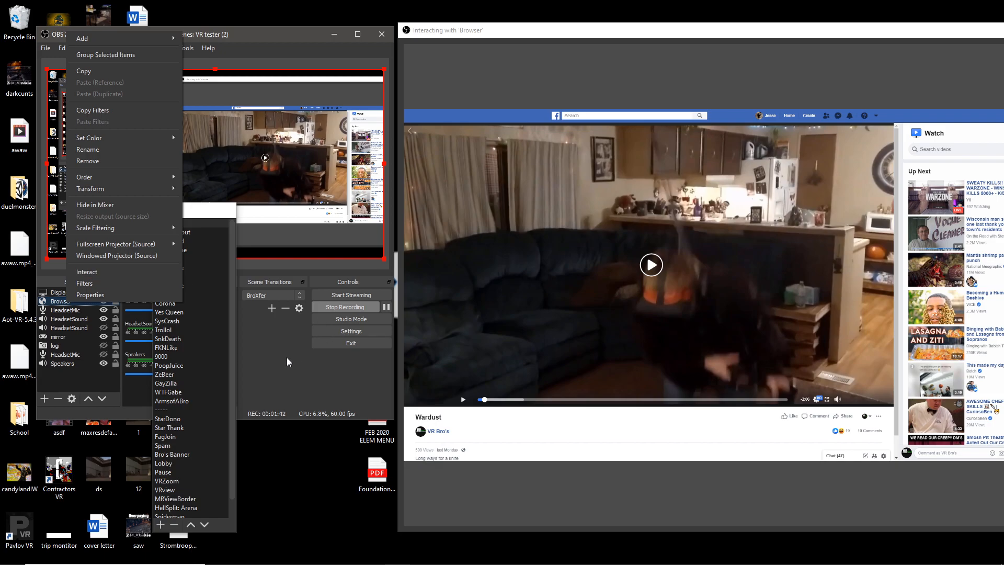
{"action": "left_click", "coordinate": [97, 272]}
{"action": "left_click_drag", "start_coordinate": [284, 11], "coordinate": [628, 11]}
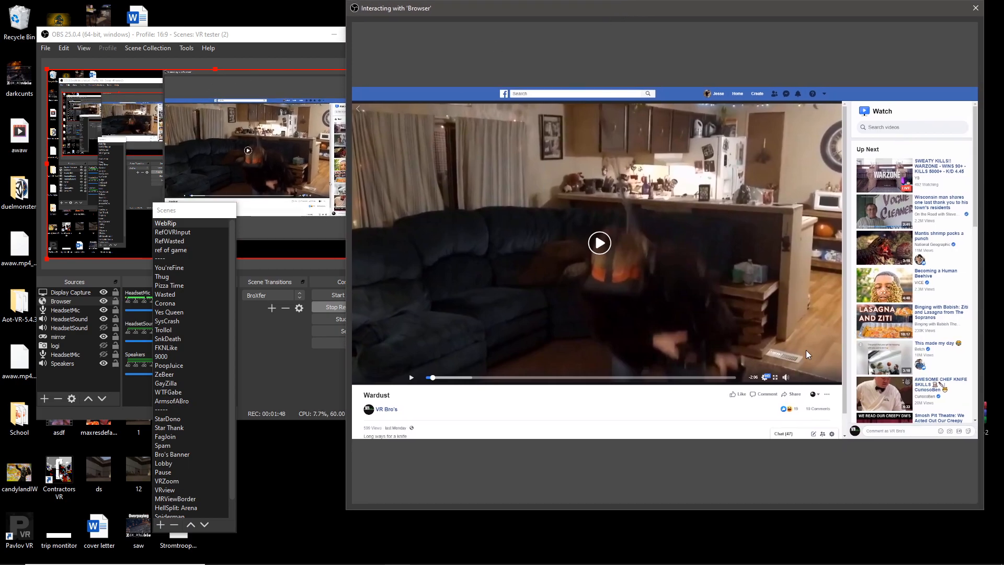
{"action": "left_click", "coordinate": [774, 377]}
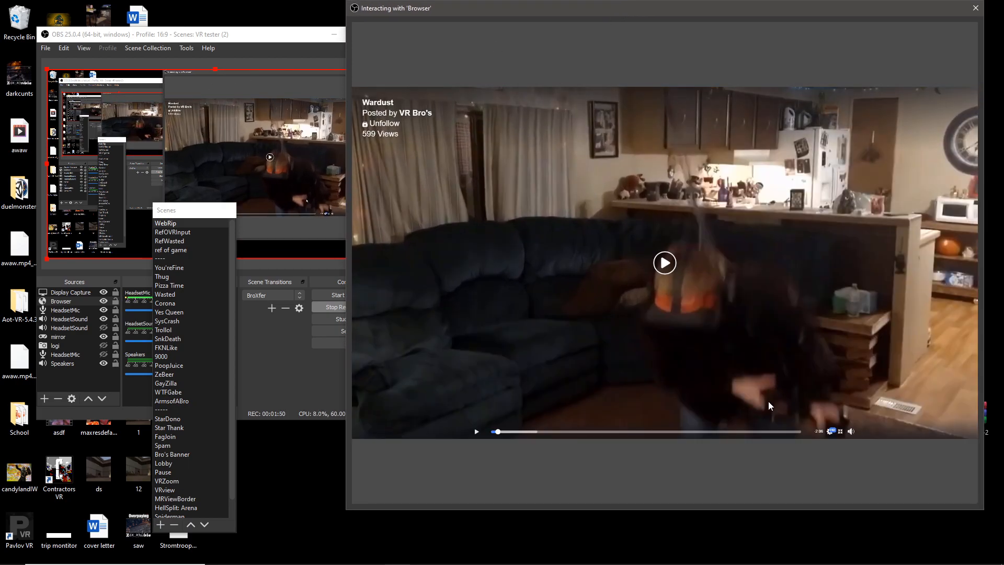
Look through the Wardust video's quality options without changing the setting.
{"action": "left_click", "coordinate": [830, 431]}
{"action": "left_click", "coordinate": [808, 409]}
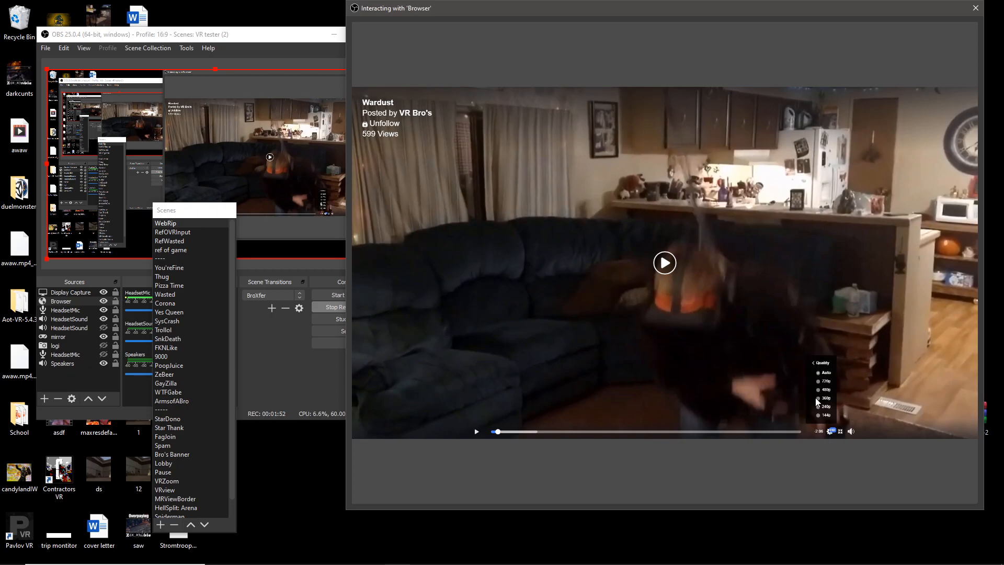
{"action": "left_click", "coordinate": [832, 432]}
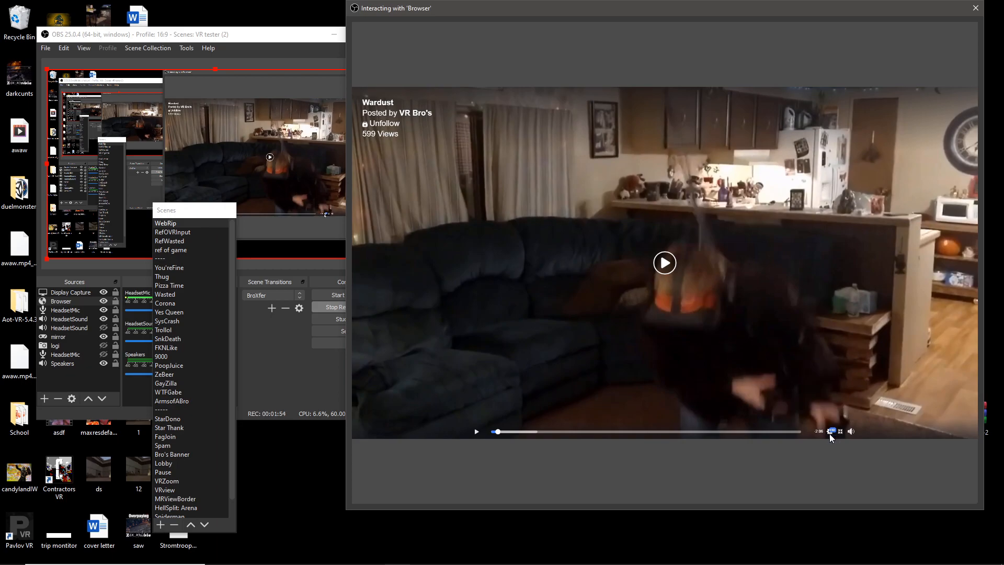
Play the Wardust video, skip ahead to the scope gameplay, pause it and close the interaction window.
{"action": "left_click", "coordinate": [609, 328]}
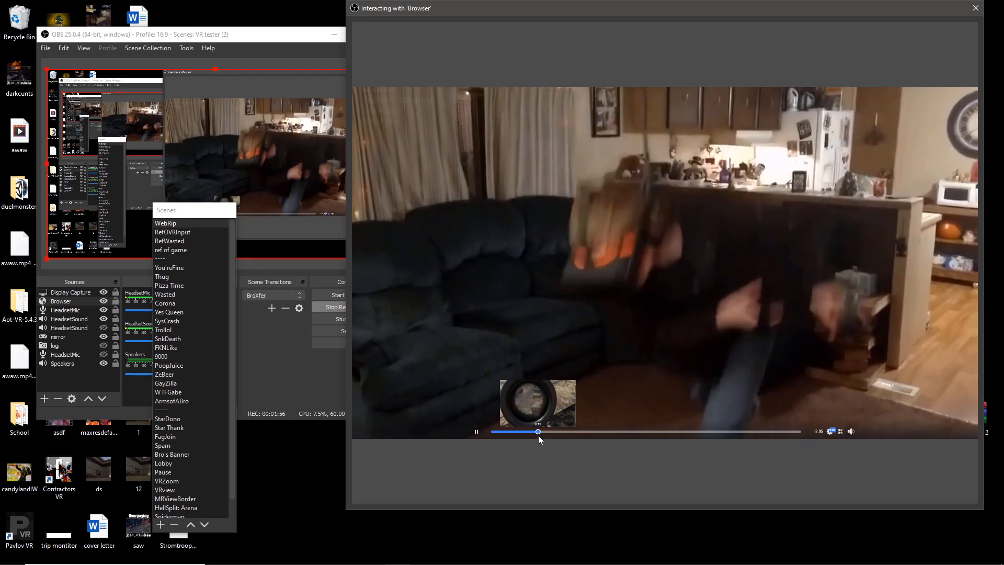
{"action": "left_click", "coordinate": [538, 432]}
{"action": "left_click", "coordinate": [663, 326]}
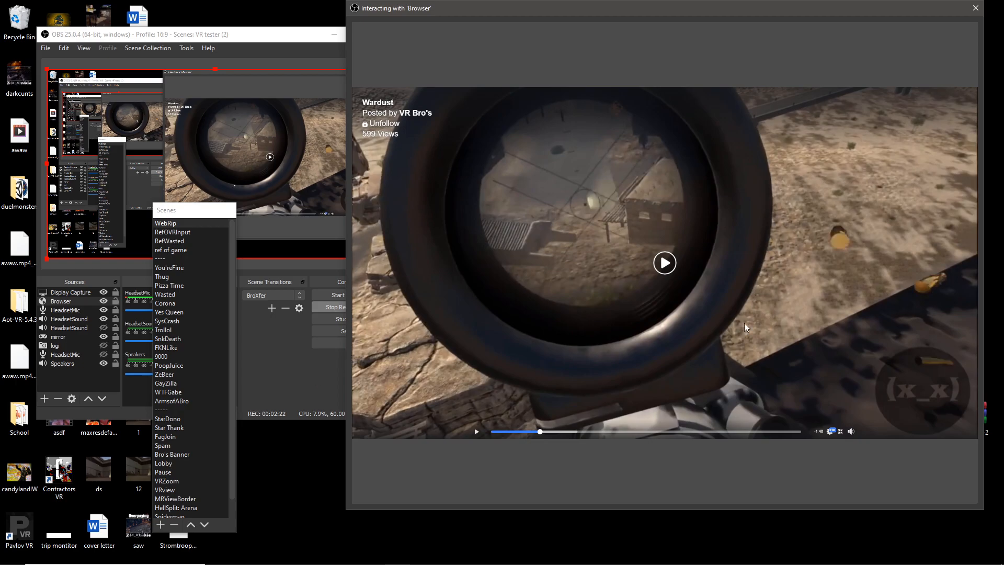
{"action": "left_click", "coordinate": [973, 7]}
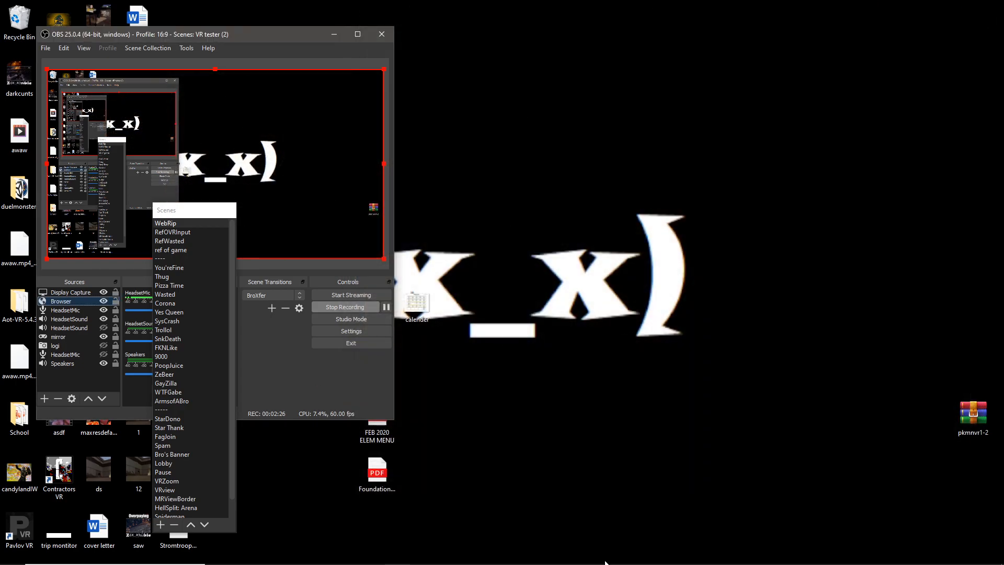
Switch to Shotcut and create an unnamed custom video mode of 1920 x 1920 with 1:1 aspect ratio and 60 fps.
{"action": "mouse_move", "coordinate": [601, 555]}
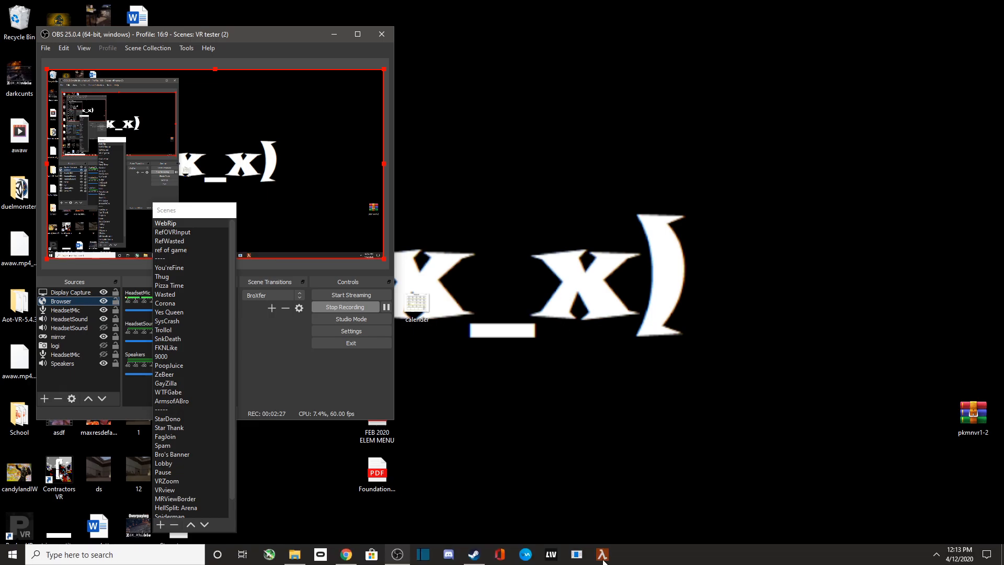
{"action": "left_click", "coordinate": [422, 555]}
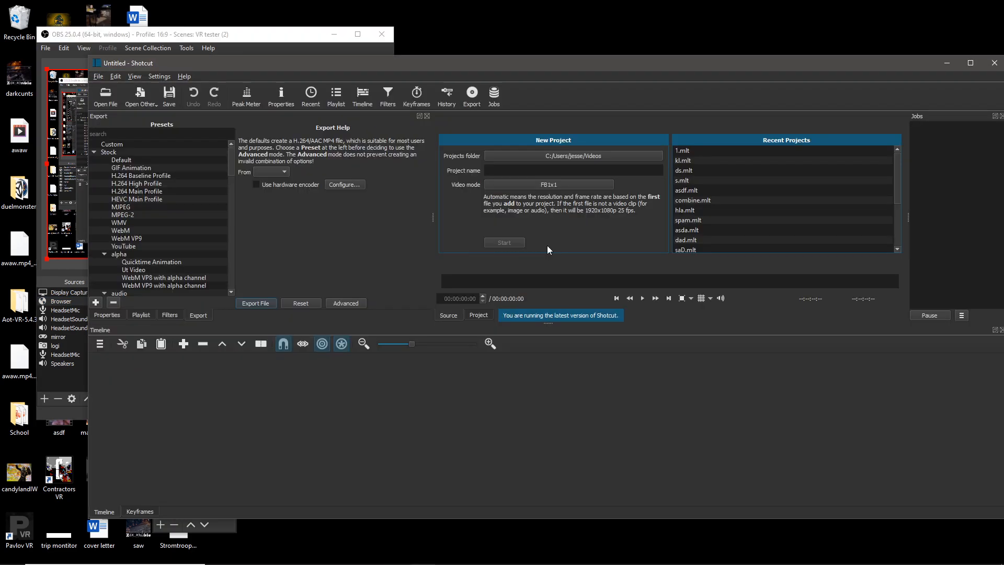
{"action": "left_click", "coordinate": [548, 184]}
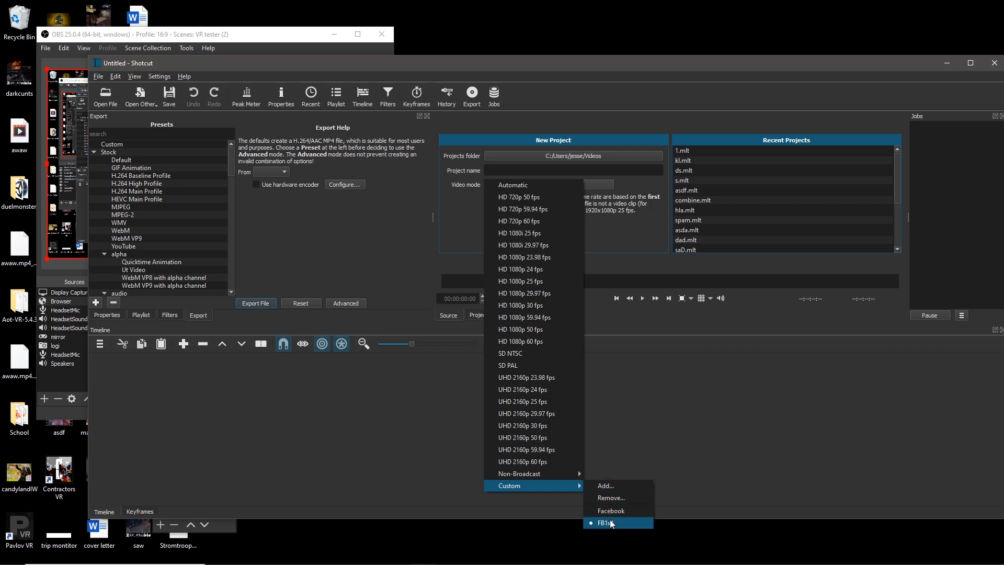
{"action": "left_click", "coordinate": [619, 488]}
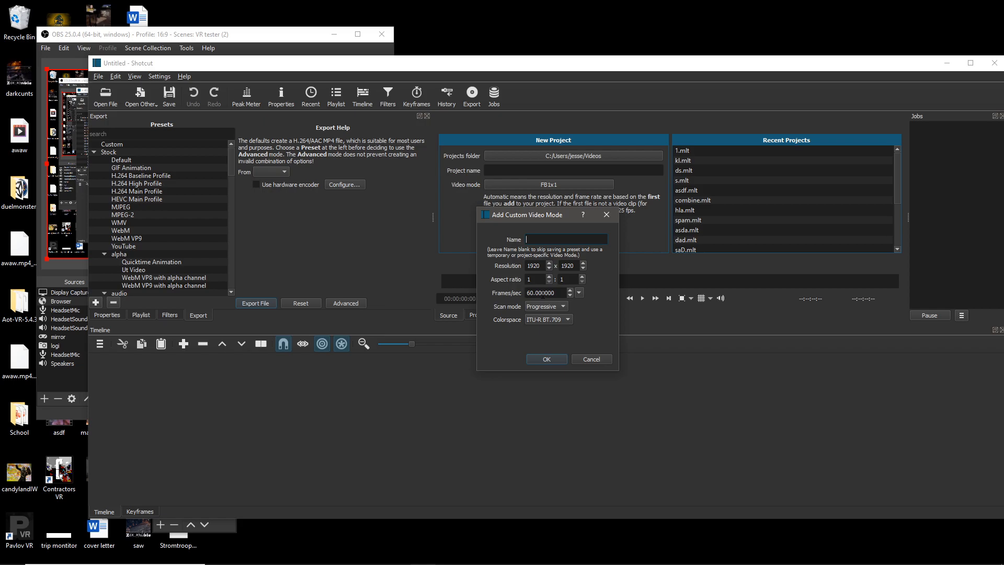
{"action": "left_click", "coordinate": [529, 362]}
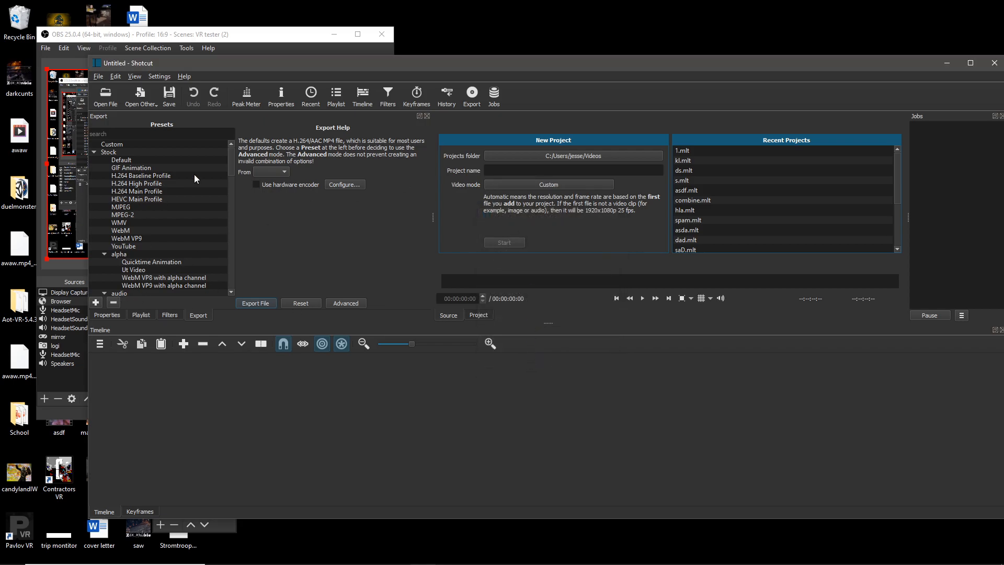
{"action": "left_click_drag", "start_coordinate": [458, 63], "coordinate": [547, 34]}
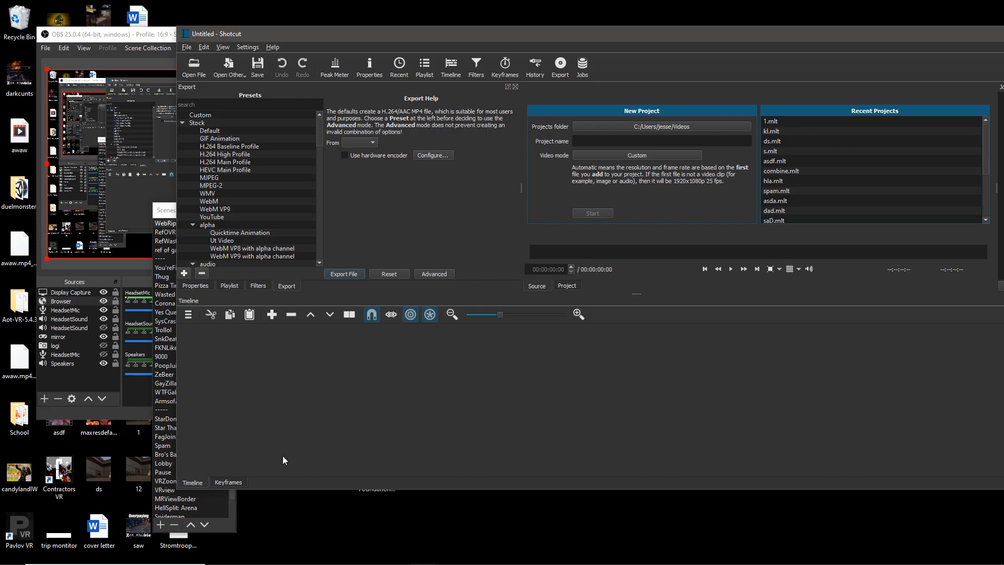
{"action": "left_click", "coordinate": [296, 555]}
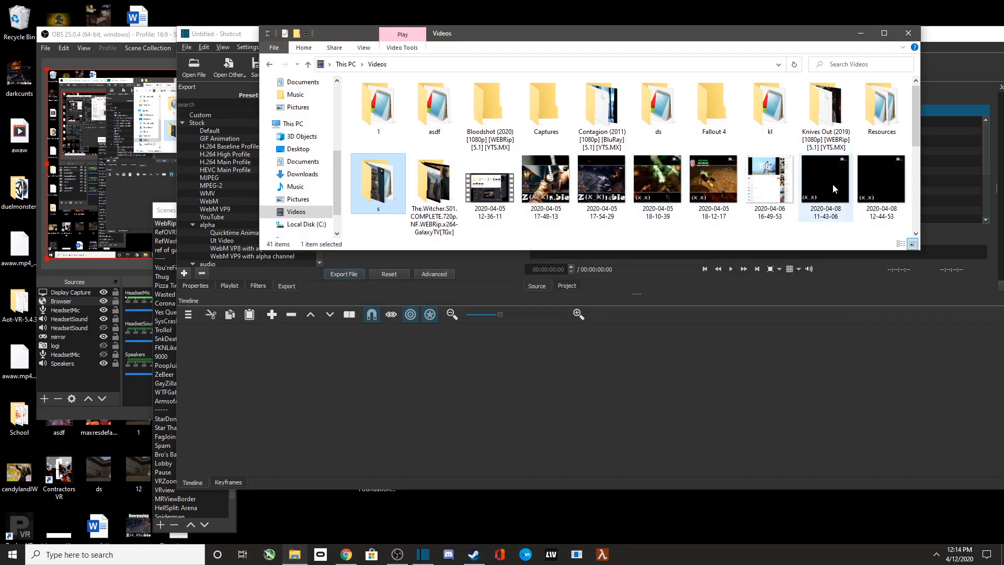
{"action": "left_click", "coordinate": [875, 198]}
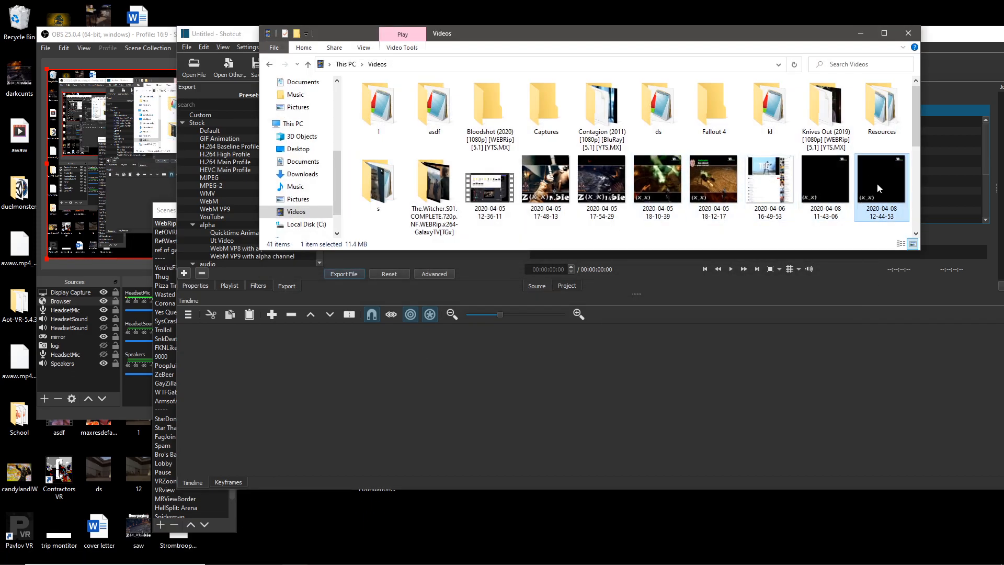
{"action": "left_click", "coordinate": [229, 287]}
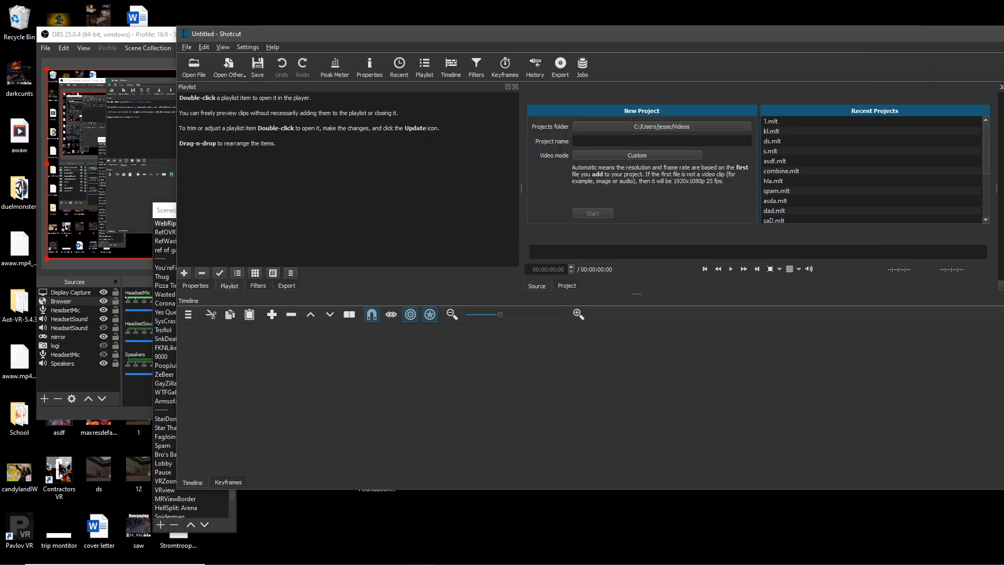
{"action": "left_click", "coordinate": [295, 555]}
{"action": "left_click_drag", "start_coordinate": [876, 179], "coordinate": [239, 233]}
{"action": "left_click_drag", "start_coordinate": [220, 112], "coordinate": [277, 383]}
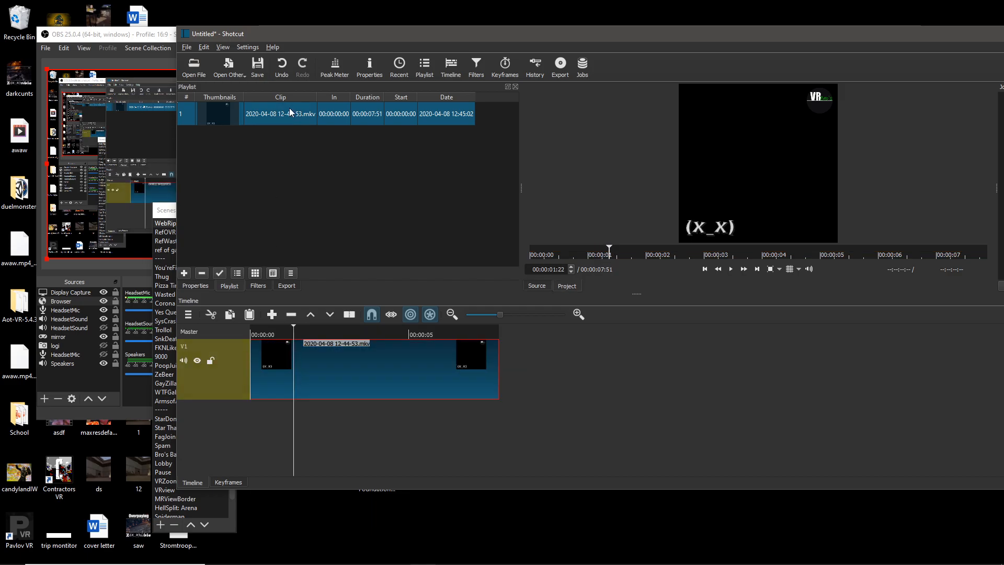
{"action": "key", "text": "Delete"}
{"action": "left_click", "coordinate": [298, 552]}
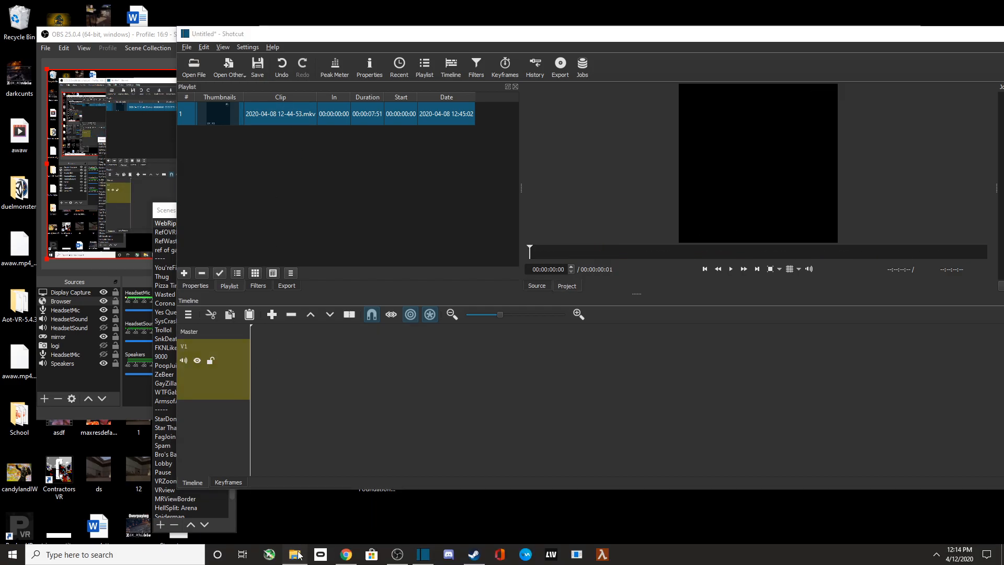
{"action": "scroll", "coordinate": [538, 206], "scroll_direction": "down", "scroll_amount": 5}
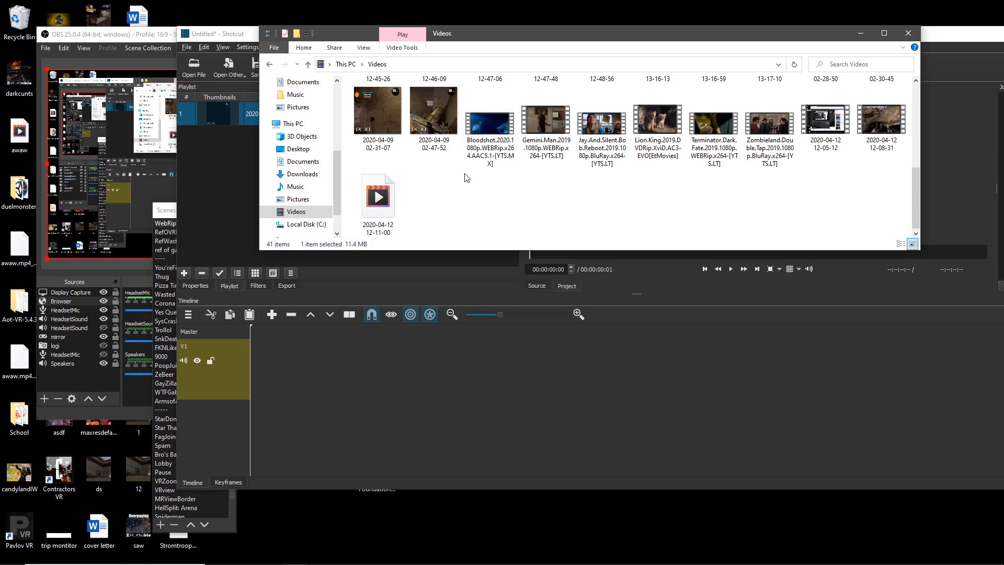
{"action": "scroll", "coordinate": [467, 177], "scroll_direction": "up", "scroll_amount": 1}
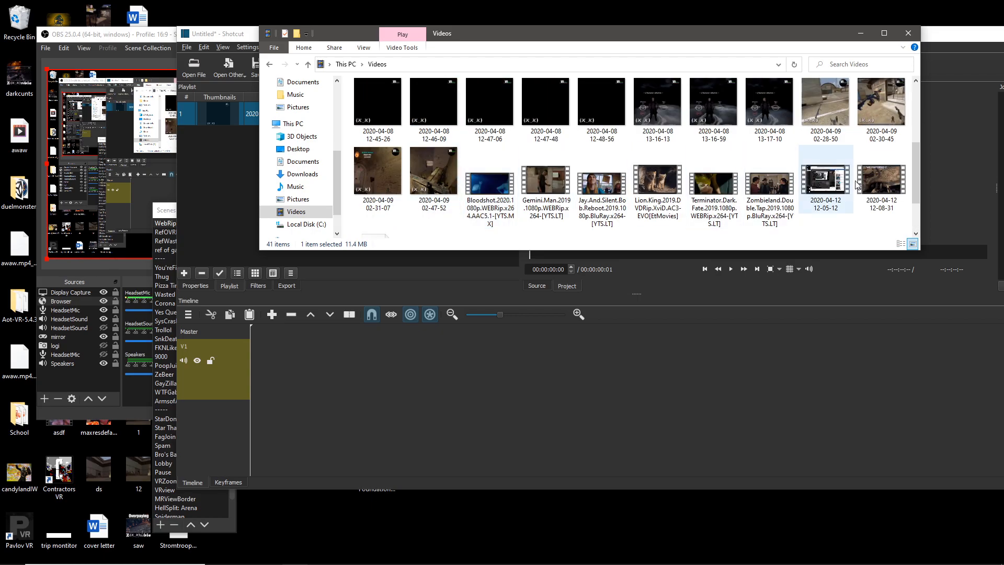
{"action": "left_click", "coordinate": [881, 181]}
{"action": "scroll", "coordinate": [882, 181], "scroll_direction": "down", "scroll_amount": 1}
{"action": "left_click_drag", "start_coordinate": [881, 120], "coordinate": [227, 217]}
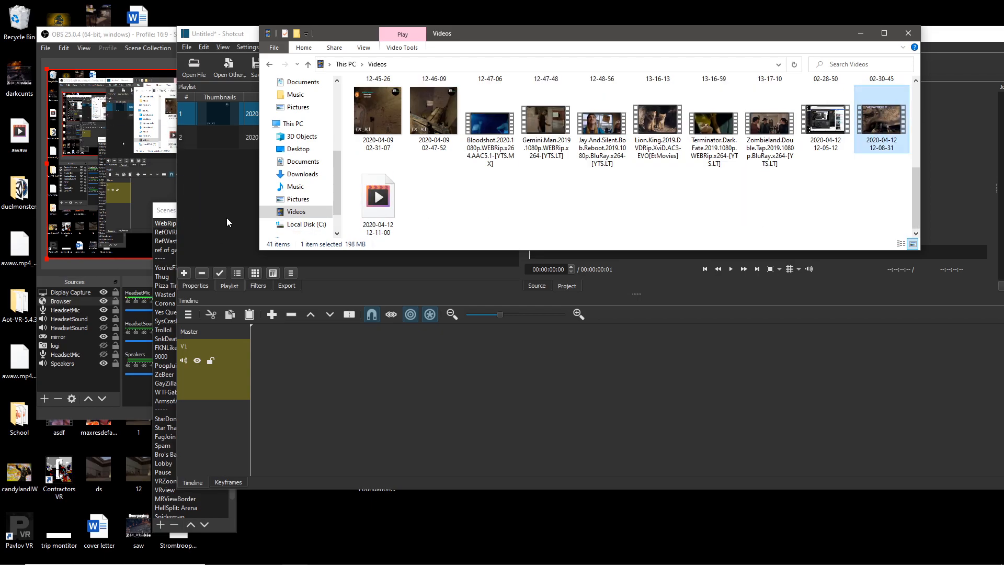
{"action": "left_click_drag", "start_coordinate": [228, 139], "coordinate": [335, 366]}
{"action": "left_click_drag", "start_coordinate": [341, 326], "coordinate": [404, 337]}
{"action": "scroll", "coordinate": [404, 337], "scroll_direction": "down", "scroll_amount": 3}
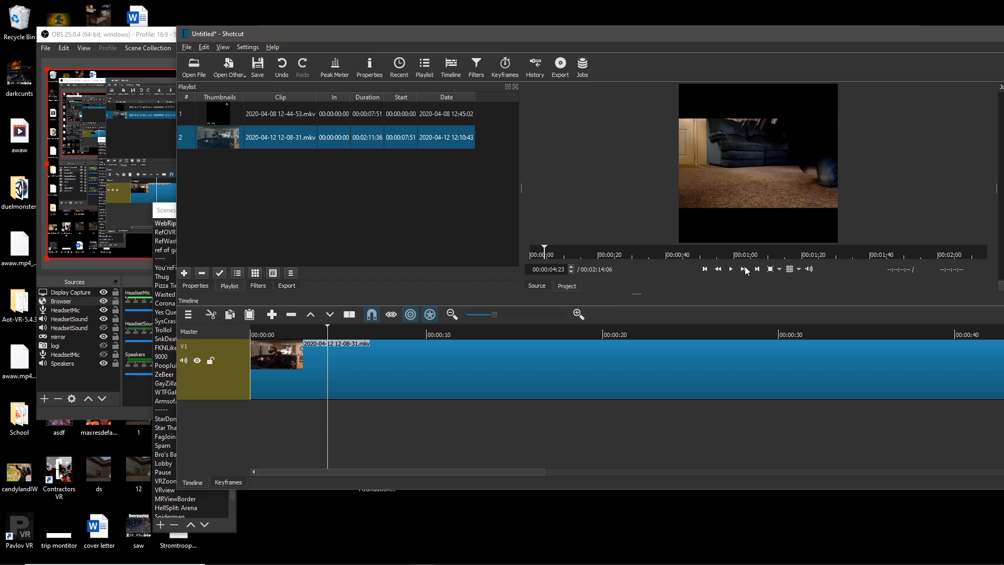
Split the V1 clip at about 10.5 seconds, delete the opening part and keep the remainder at the start of the timeline.
{"action": "left_click", "coordinate": [493, 335]}
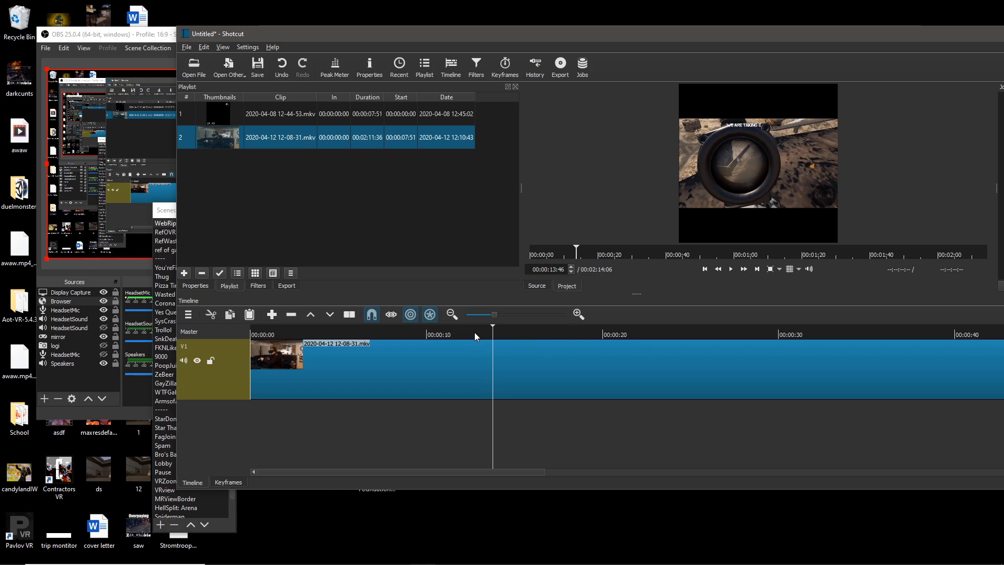
{"action": "left_click", "coordinate": [456, 333]}
{"action": "left_click", "coordinate": [441, 328]}
{"action": "key", "text": "s"}
{"action": "left_click", "coordinate": [386, 375]}
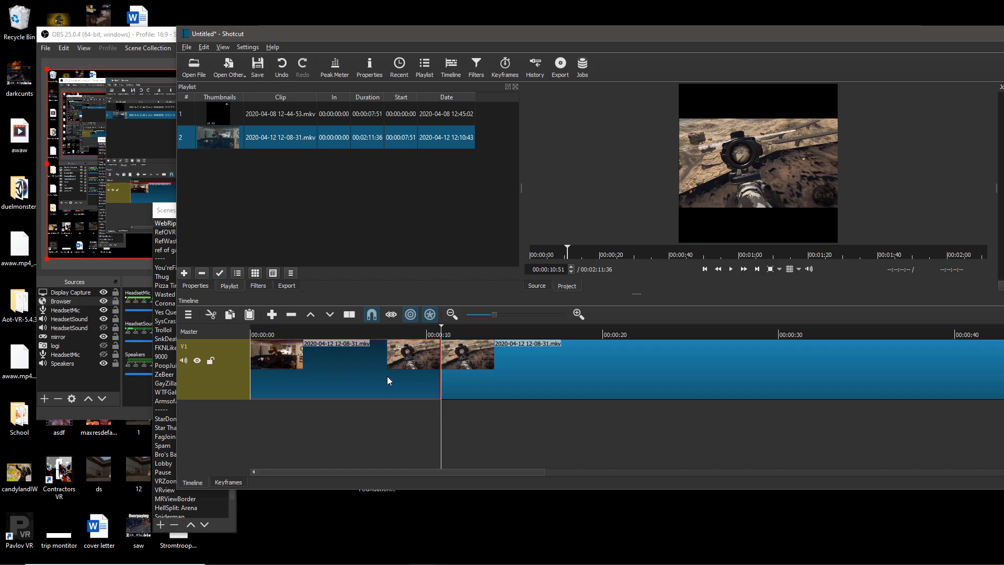
{"action": "key", "text": "Delete"}
{"action": "left_click_drag", "start_coordinate": [506, 375], "coordinate": [83, 371]}
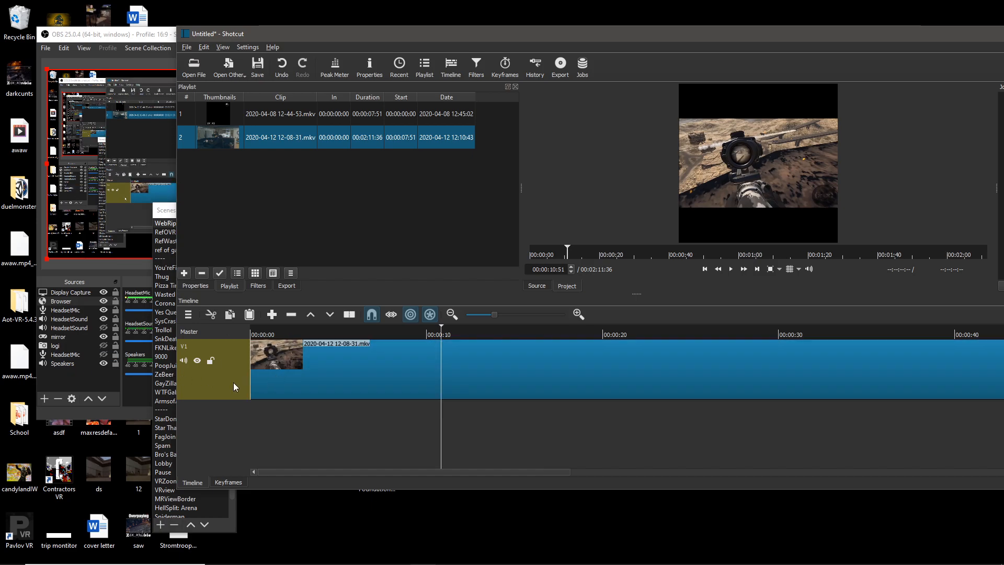
{"action": "right_click", "coordinate": [233, 384]}
{"action": "left_click", "coordinate": [271, 388]}
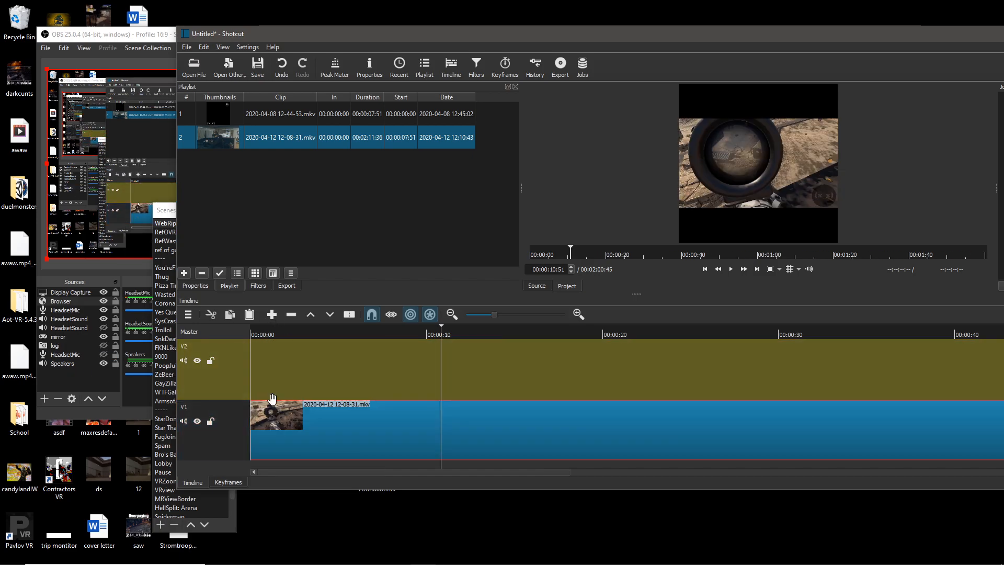
{"action": "left_click_drag", "start_coordinate": [290, 423], "coordinate": [283, 359]}
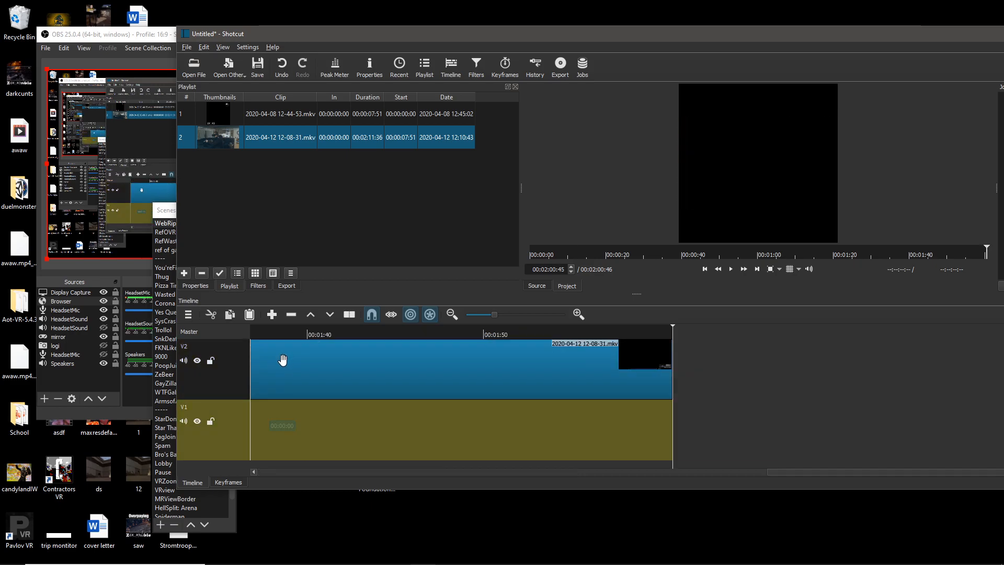
Copy the clip on V2 and return the playhead to the start of the timeline.
{"action": "left_click", "coordinate": [328, 331]}
{"action": "left_click", "coordinate": [365, 369]}
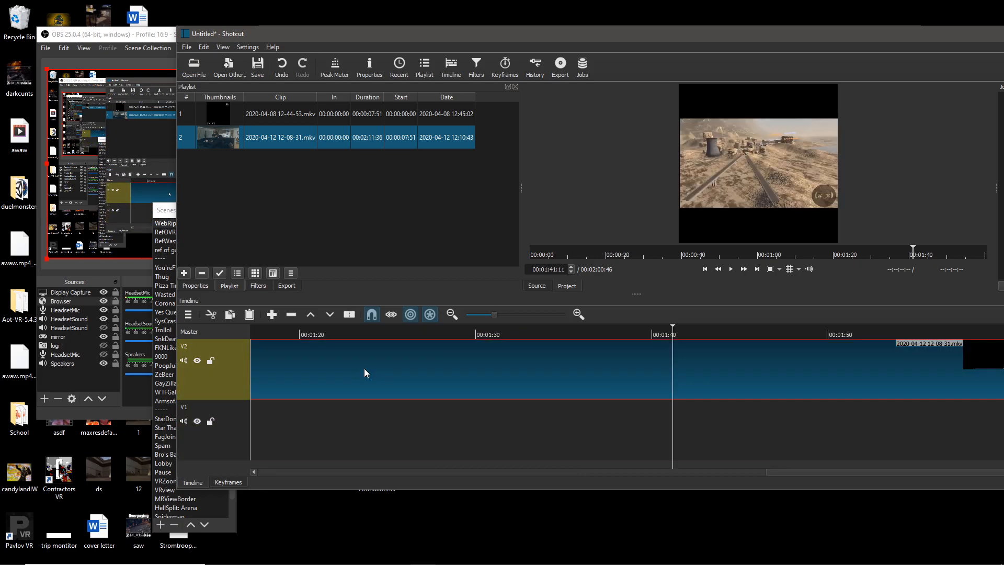
{"action": "left_click_drag", "start_coordinate": [263, 335], "coordinate": [243, 333]}
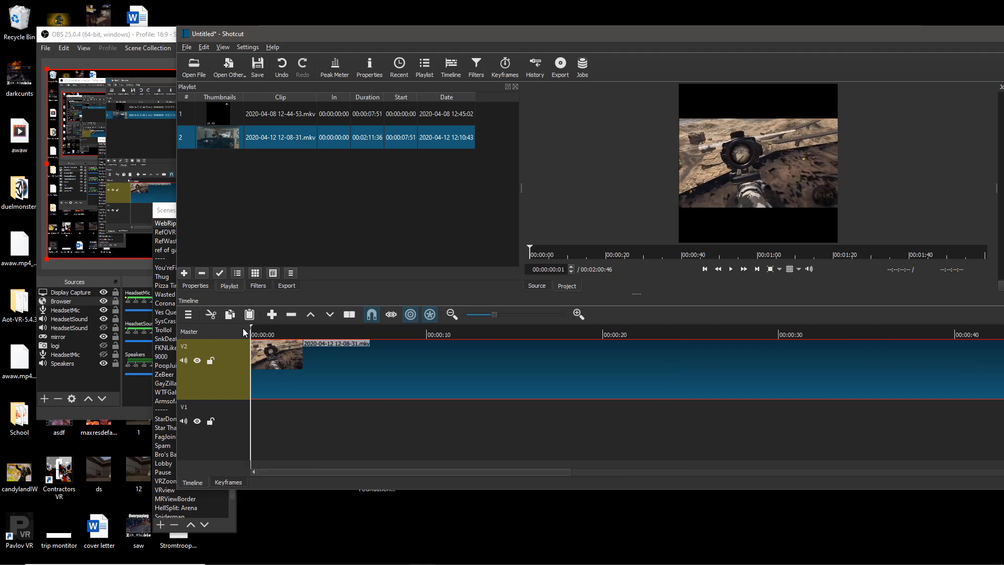
Try to paste the copied clip onto track V1 with rippling enabled, and undo the paste.
{"action": "left_click", "coordinate": [222, 458]}
{"action": "key", "text": "ctrl+v"}
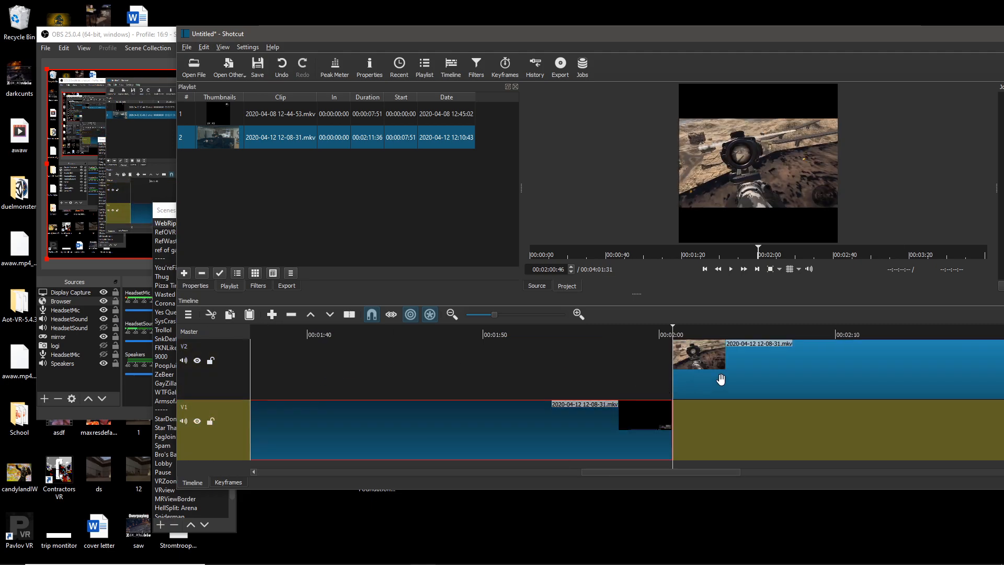
{"action": "key", "text": "ctrl+z"}
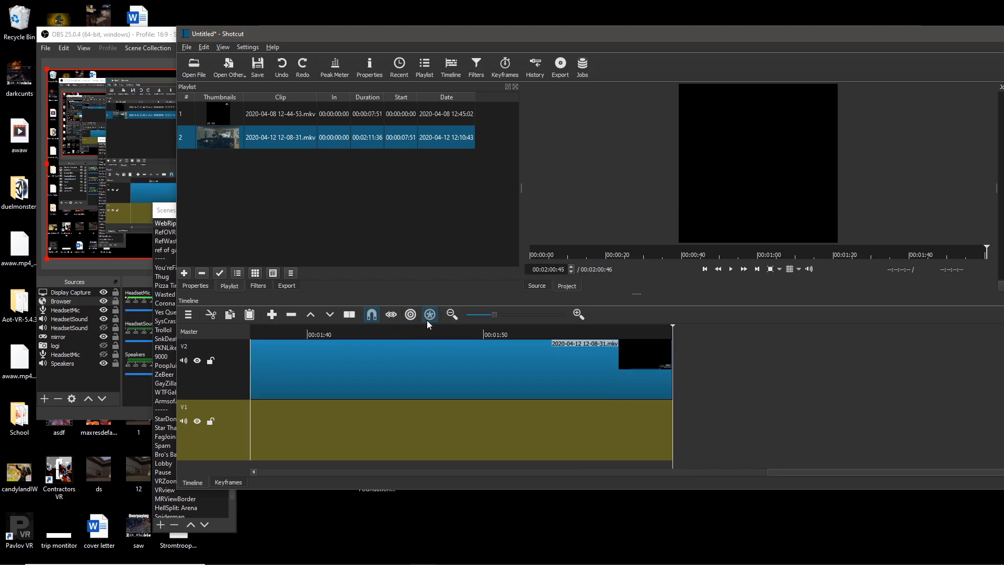
Paste the copied clip onto V1 with rippling disabled and align its start with the V2 clip at 00:00:00.
{"action": "key", "text": "ctrl+v"}
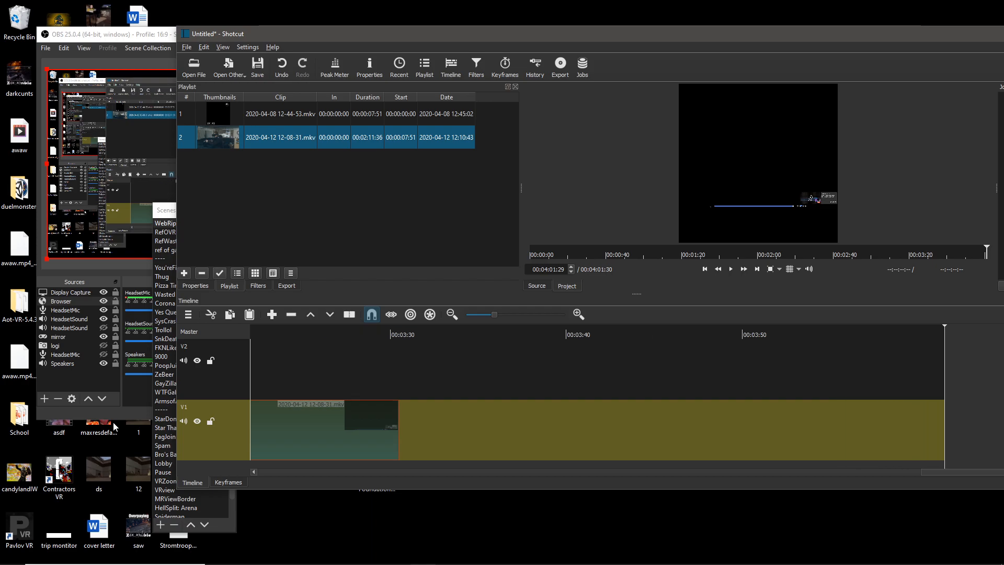
{"action": "left_click_drag", "start_coordinate": [114, 423], "coordinate": [114, 422]}
{"action": "left_click", "coordinate": [282, 332]}
{"action": "left_click", "coordinate": [282, 333]}
{"action": "left_click_drag", "start_coordinate": [406, 434], "coordinate": [190, 406]}
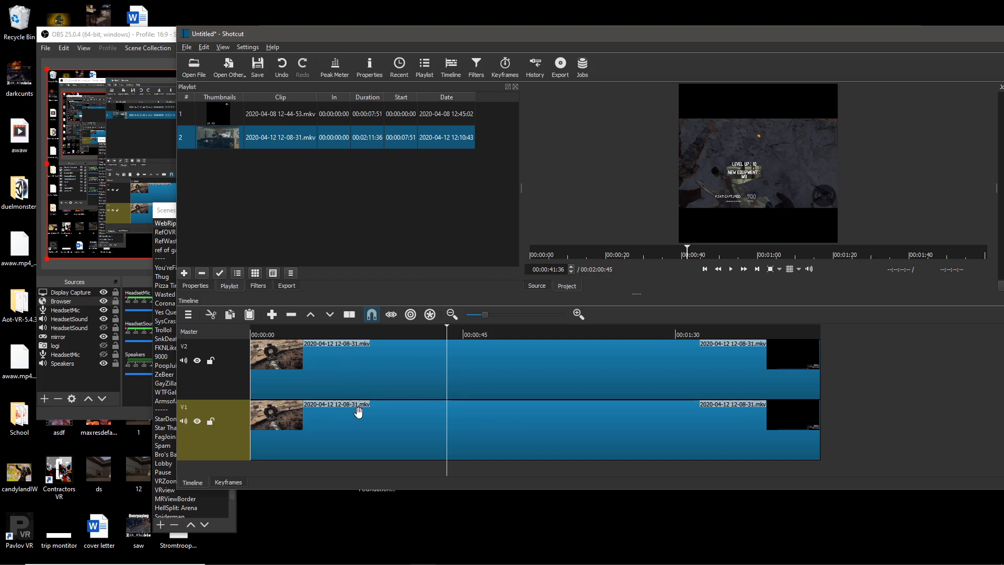
Add a Size and Position filter to the V1 clip, enlarge it to about 3458 x 1945 at position -711, -19, and preview it.
{"action": "left_click", "coordinate": [366, 421]}
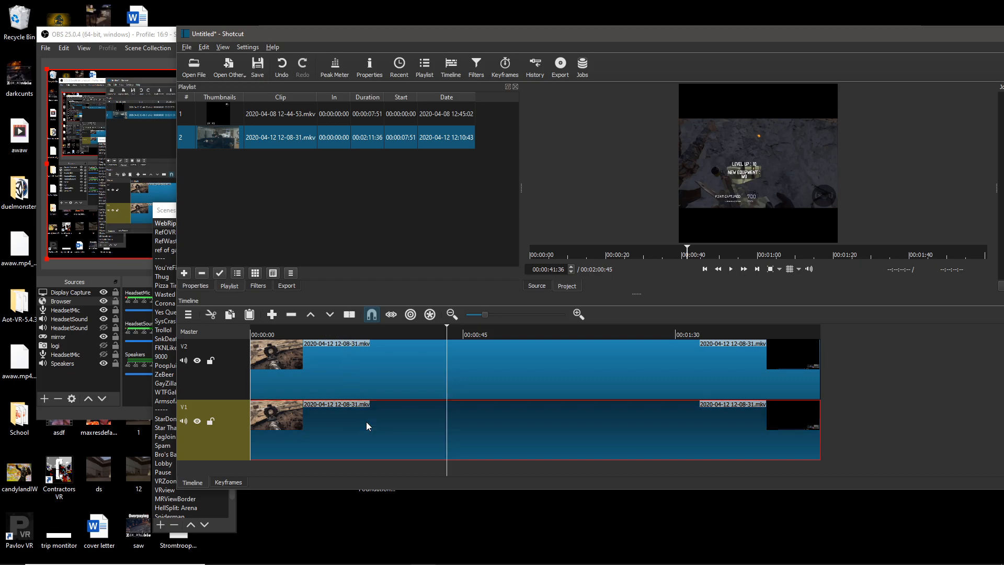
{"action": "left_click", "coordinate": [258, 286]}
{"action": "left_click", "coordinate": [190, 270]}
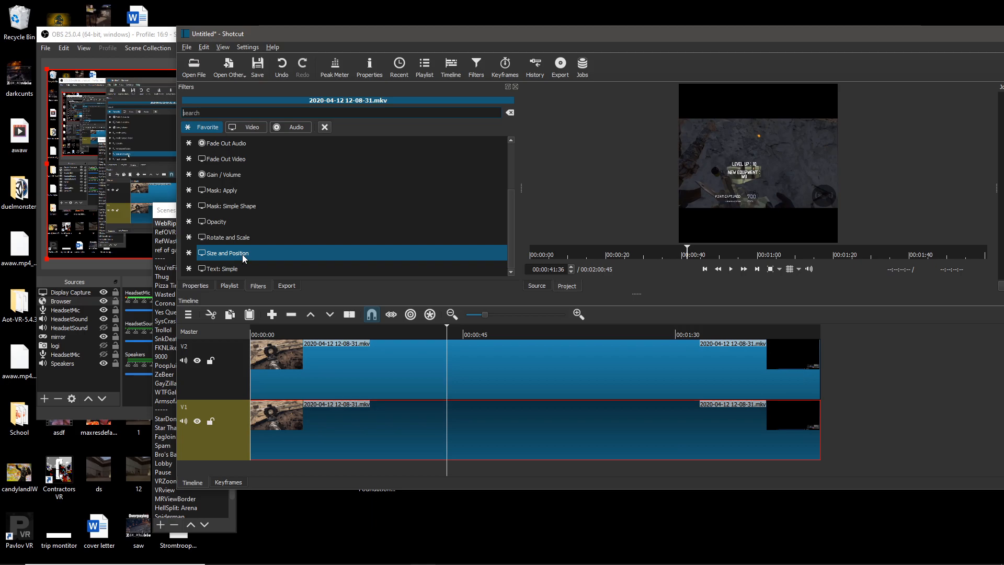
{"action": "left_click", "coordinate": [242, 254]}
{"action": "left_click_drag", "start_coordinate": [681, 171], "coordinate": [607, 253]}
{"action": "left_click_drag", "start_coordinate": [701, 164], "coordinate": [773, 167]}
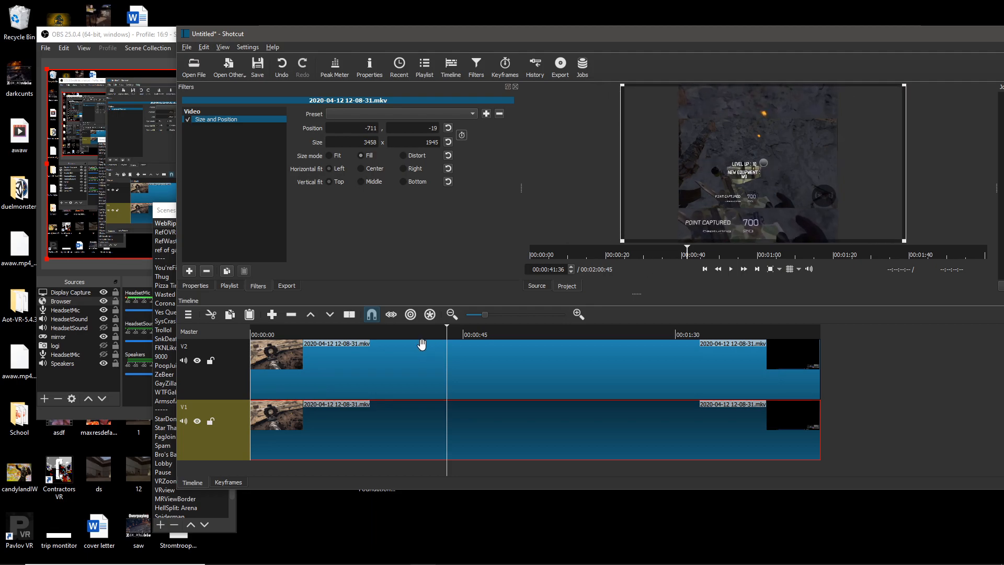
{"action": "left_click", "coordinate": [393, 331]}
{"action": "key", "text": "space"}
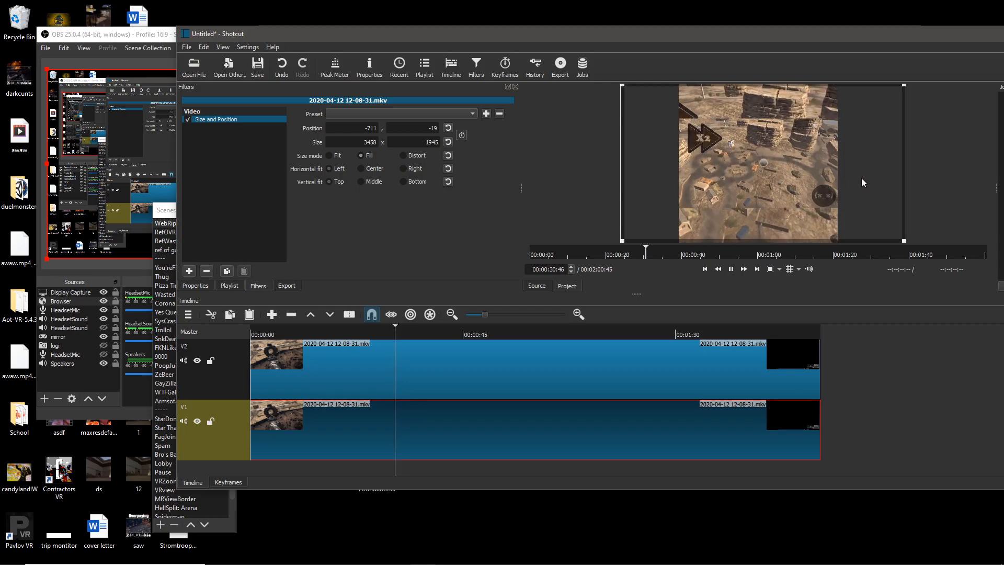
{"action": "key", "text": "space"}
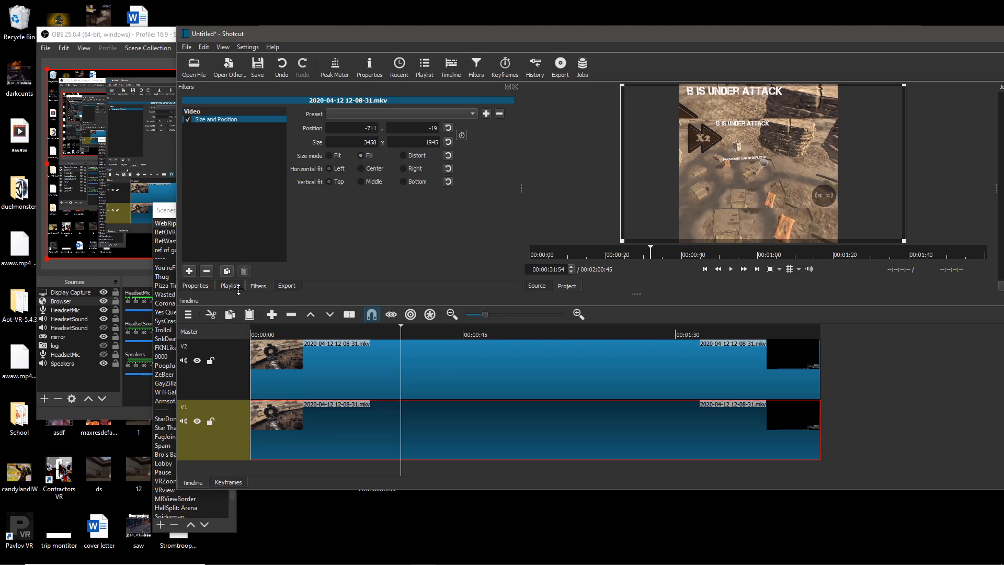
Add a Blur: Gaussian filter to the V1 clip with an amount of 58.5.
{"action": "left_click", "coordinate": [193, 271]}
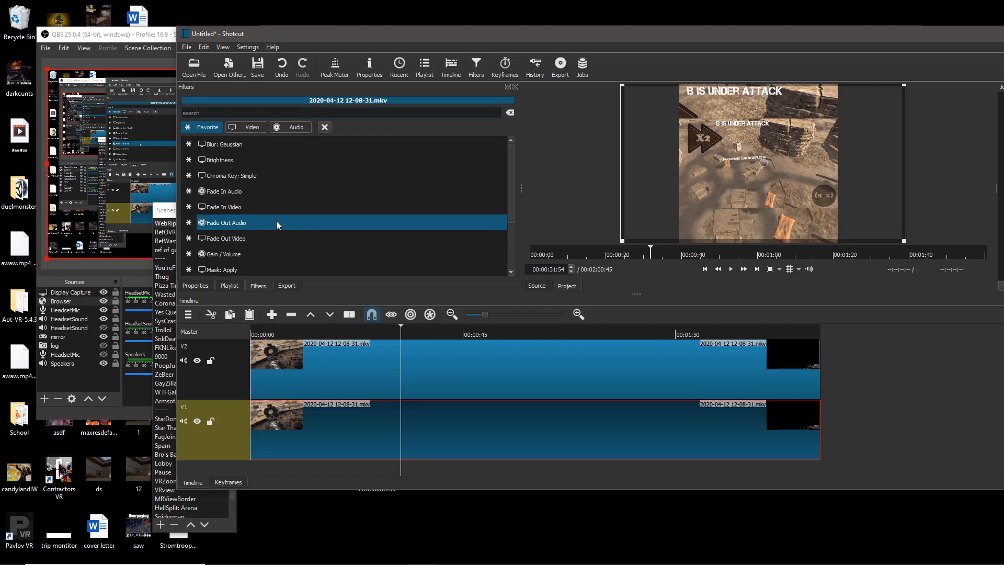
{"action": "scroll", "coordinate": [283, 225], "scroll_direction": "up", "scroll_amount": 3}
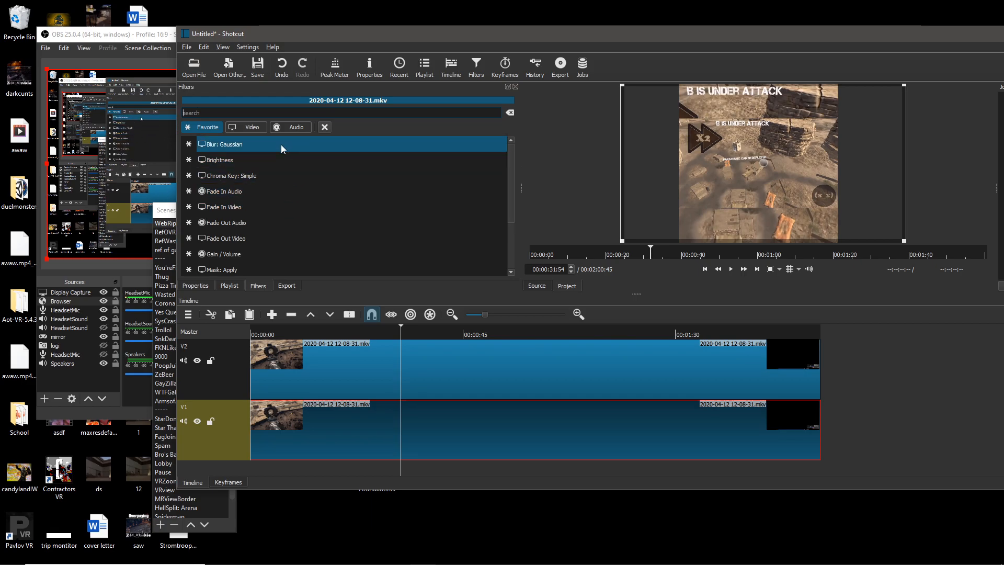
{"action": "left_click", "coordinate": [281, 145]}
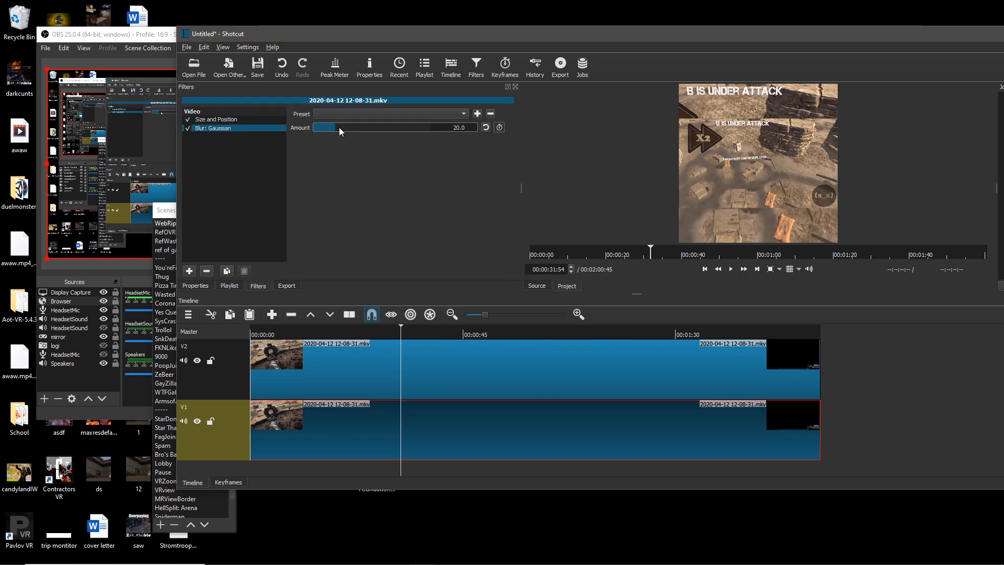
{"action": "left_click_drag", "start_coordinate": [331, 124], "coordinate": [382, 127]}
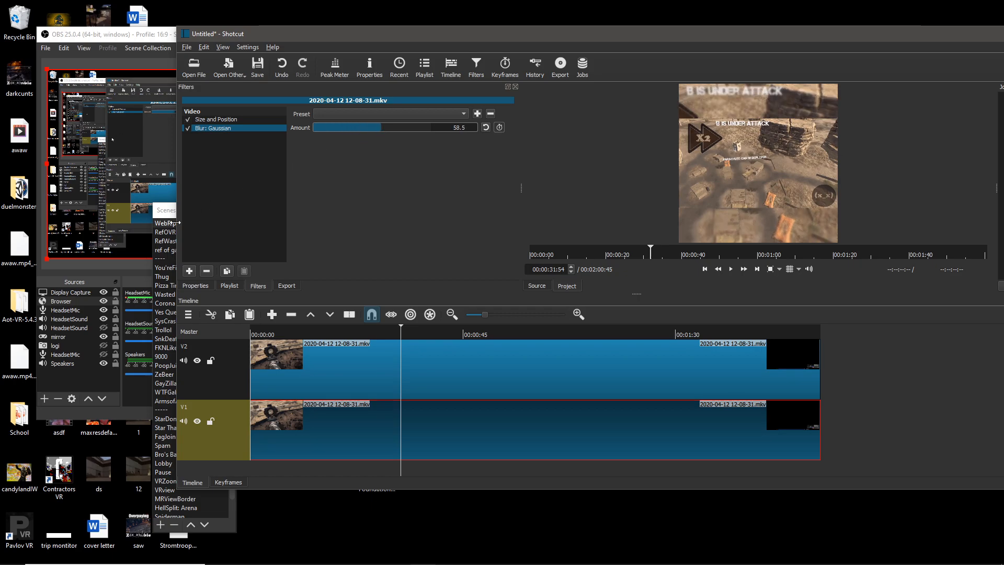
Add a Brightness filter to the V1 clip and lower its level to 65.5%.
{"action": "left_click", "coordinate": [198, 270]}
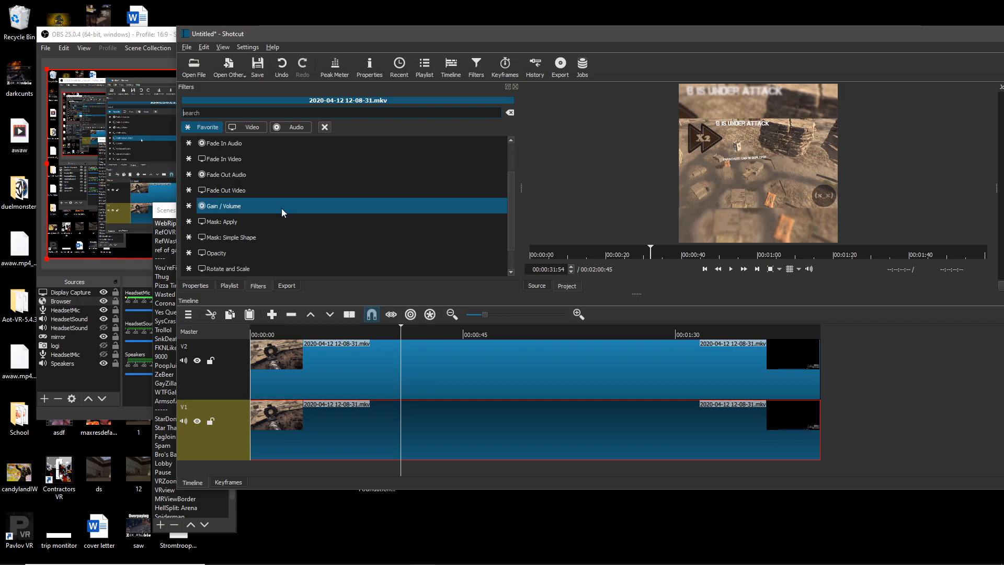
{"action": "scroll", "coordinate": [275, 229], "scroll_direction": "down", "scroll_amount": 2}
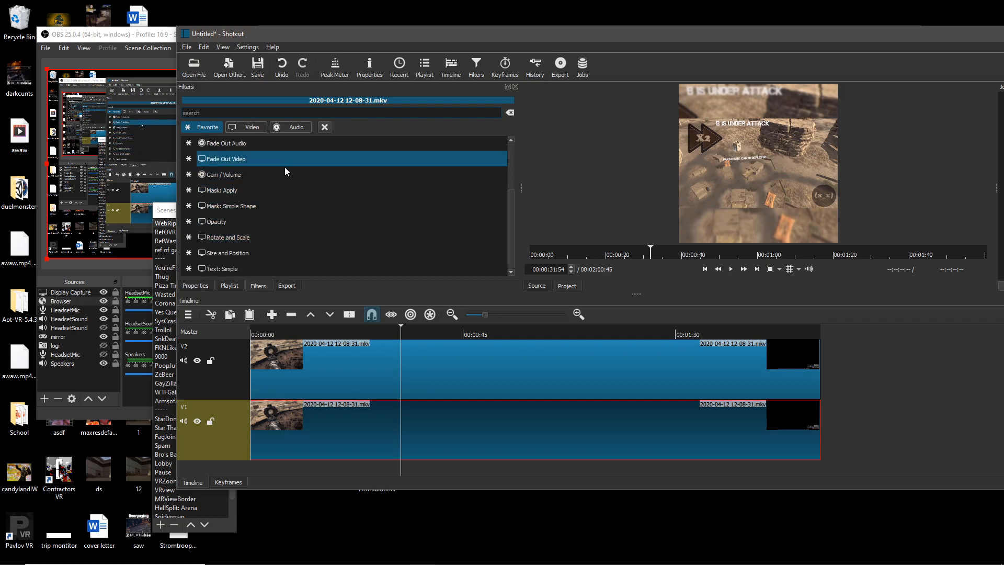
{"action": "scroll", "coordinate": [286, 243], "scroll_direction": "up", "scroll_amount": 3}
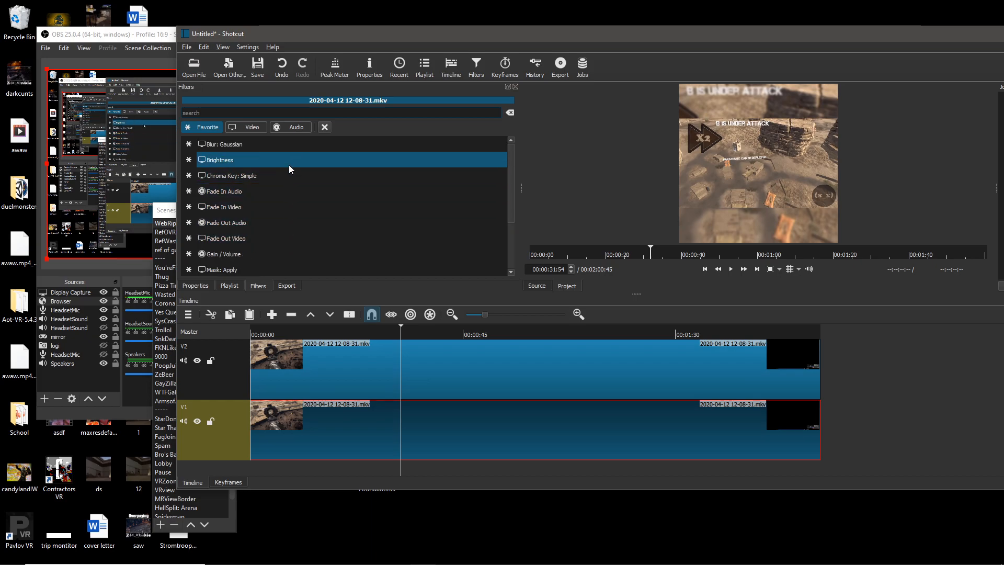
{"action": "left_click", "coordinate": [289, 161]}
{"action": "left_click_drag", "start_coordinate": [366, 125], "coordinate": [351, 125]}
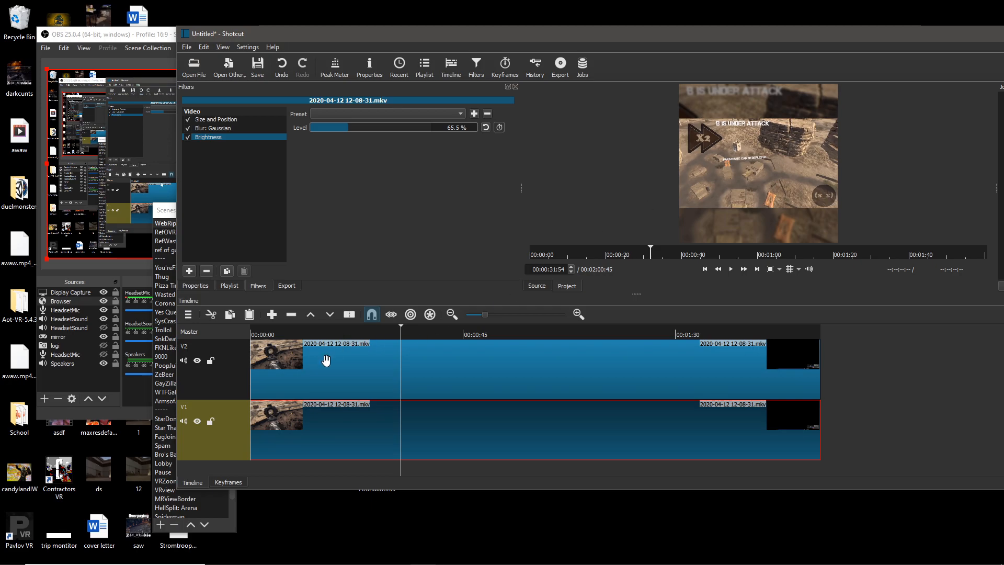
Add a third video track and place a transparent Color generator clip on V3 spanning the full length of the video.
{"action": "right_click", "coordinate": [242, 383]}
{"action": "left_click", "coordinate": [300, 385]}
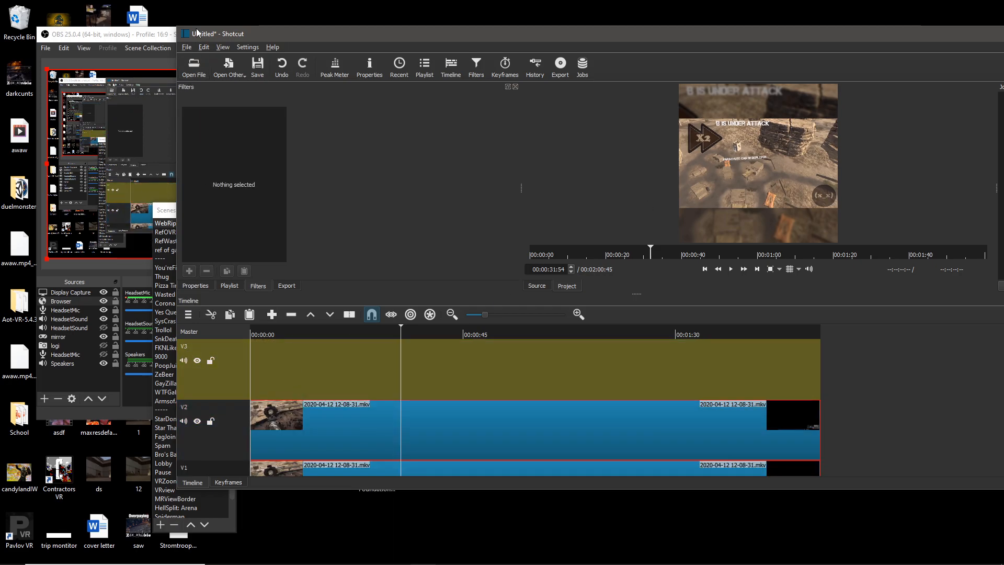
{"action": "left_click", "coordinate": [186, 46]}
{"action": "left_click", "coordinate": [209, 84]}
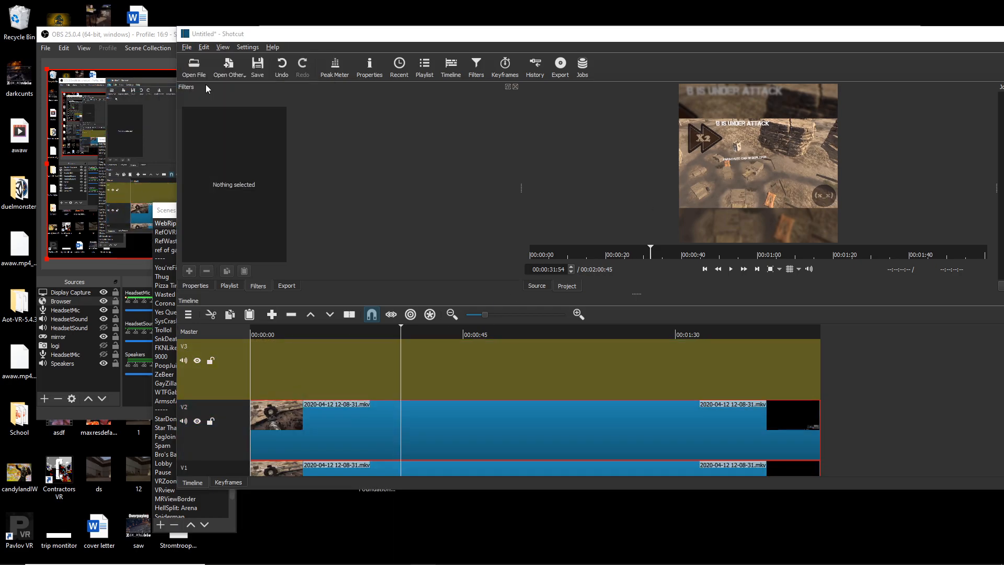
{"action": "left_click", "coordinate": [484, 190]}
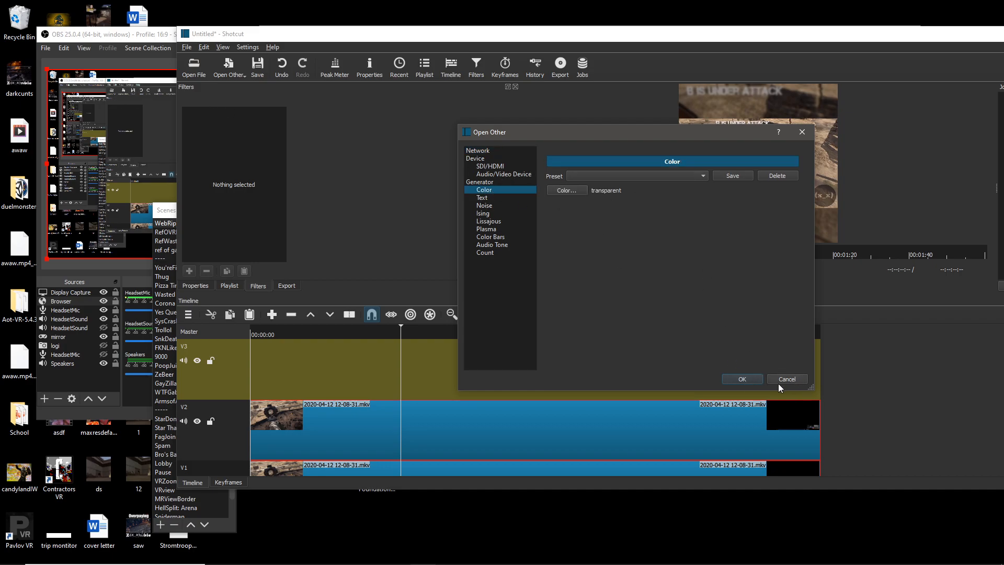
{"action": "left_click", "coordinate": [757, 378]}
{"action": "left_click_drag", "start_coordinate": [750, 150], "coordinate": [826, 349]}
Add a Text: Simple filter to the transparent clip with the text DOPE in the Impact font.
{"action": "left_click", "coordinate": [189, 271]}
{"action": "scroll", "coordinate": [220, 204], "scroll_direction": "down", "scroll_amount": 5}
{"action": "left_click", "coordinate": [256, 270]}
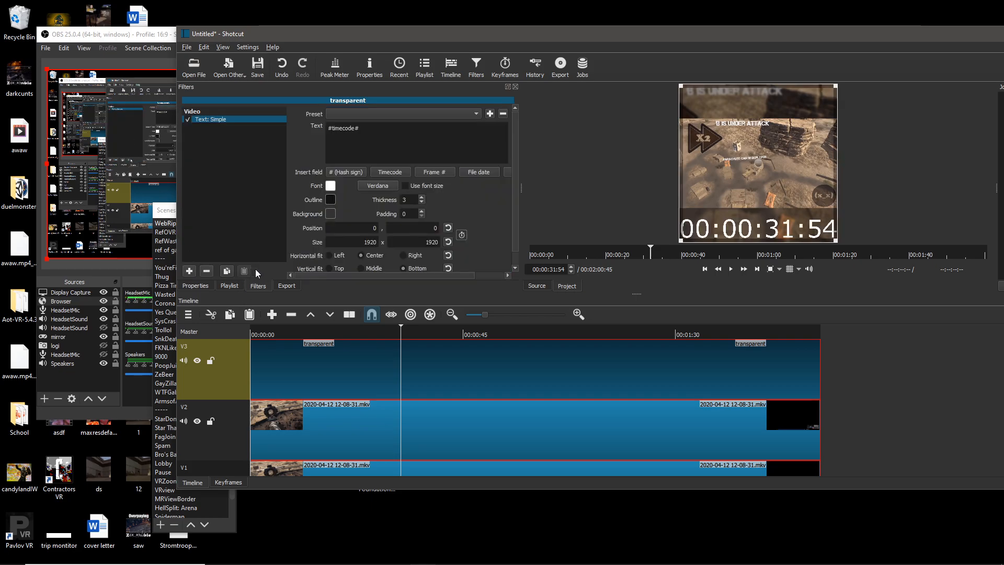
{"action": "key", "text": "ctrl+a"}
{"action": "type", "text": "DOPE"}
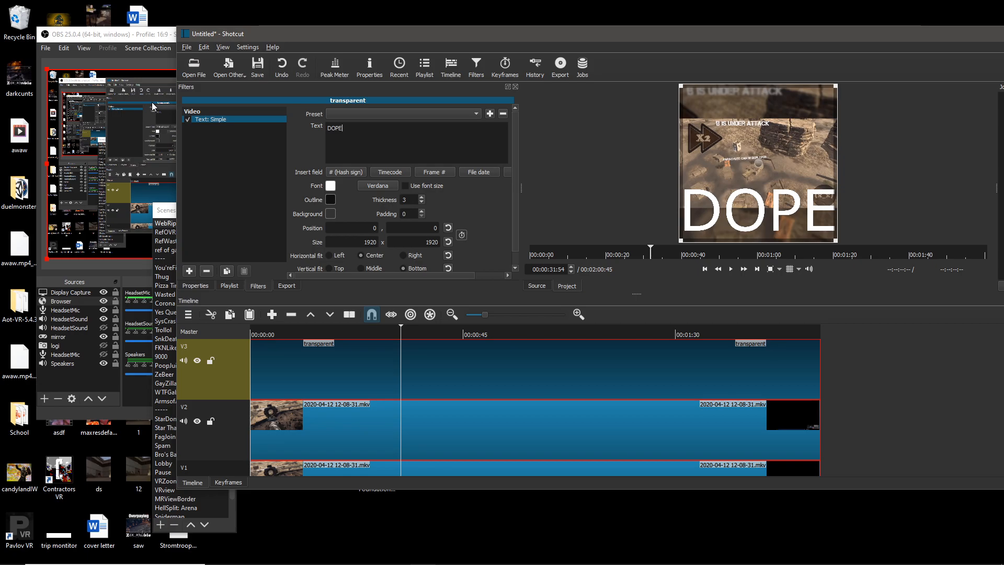
{"action": "left_click", "coordinate": [376, 187]}
{"action": "type", "text": "Impact"}
{"action": "key", "text": "Return"}
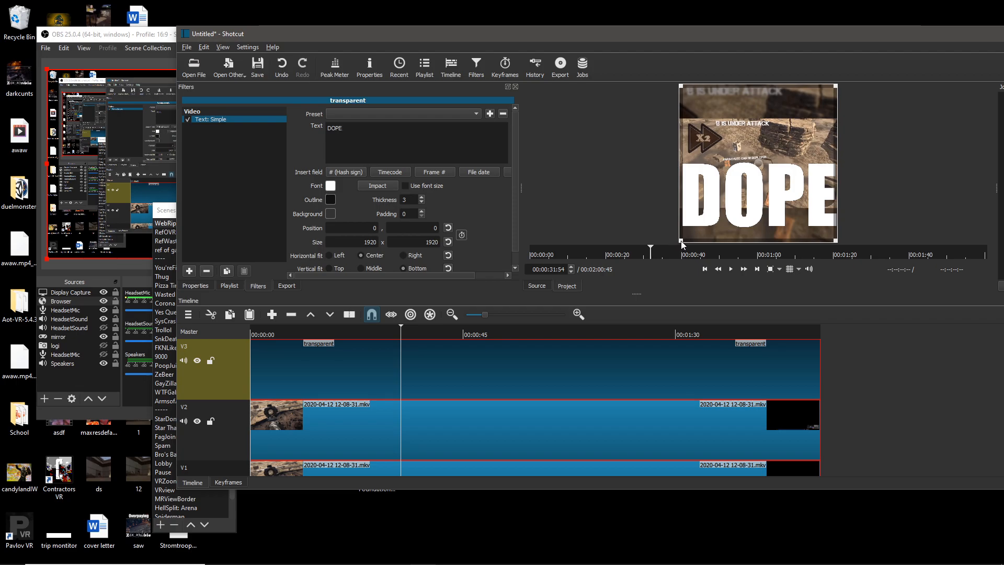
Extend the title to DOPE Gameplay and resize its box to about 1901 x 385 at position 19, 0 along the frame's upper edge.
{"action": "left_click_drag", "start_coordinate": [680, 241], "coordinate": [651, 112]}
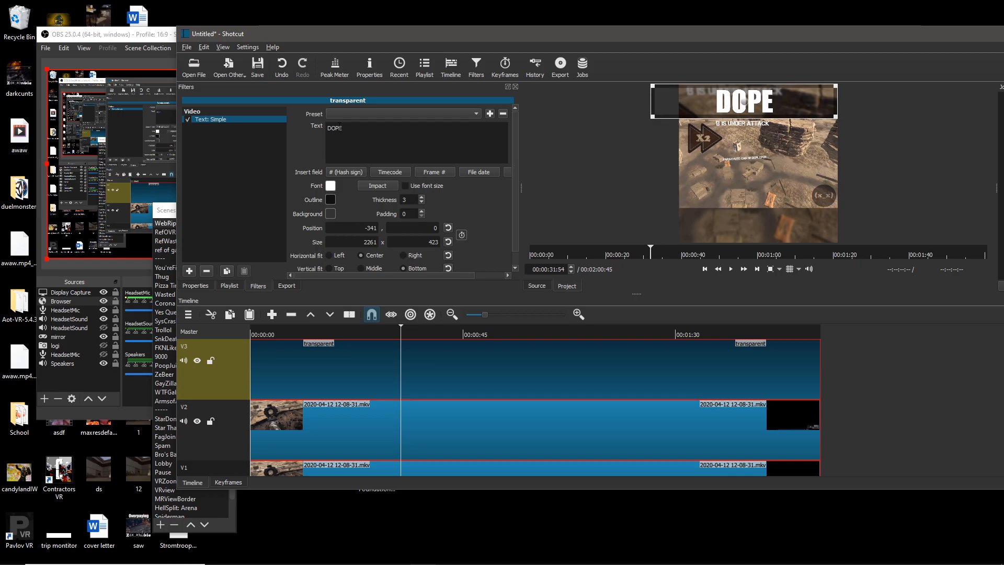
{"action": "type", "text": "ameplay"}
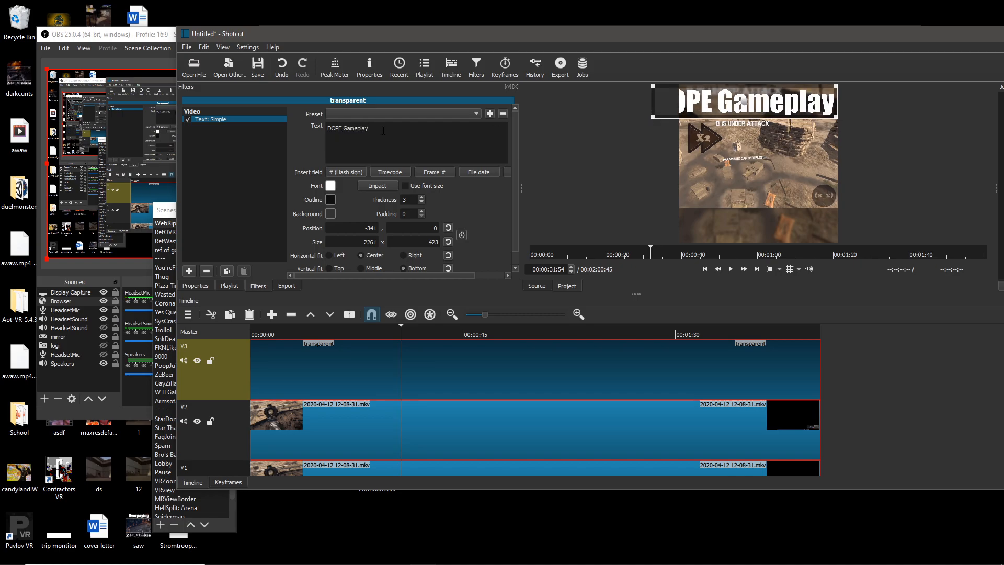
{"action": "left_click_drag", "start_coordinate": [652, 117], "coordinate": [688, 114]}
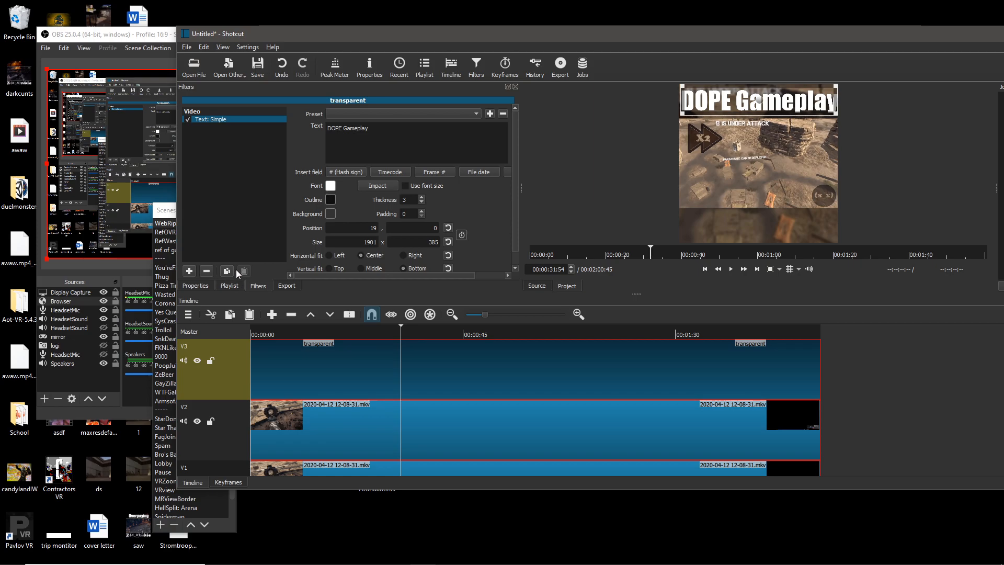
Duplicate the Text: Simple filter on the transparent clip and set the first filter's font color to black.
{"action": "left_click", "coordinate": [243, 270]}
{"action": "left_click", "coordinate": [331, 186]}
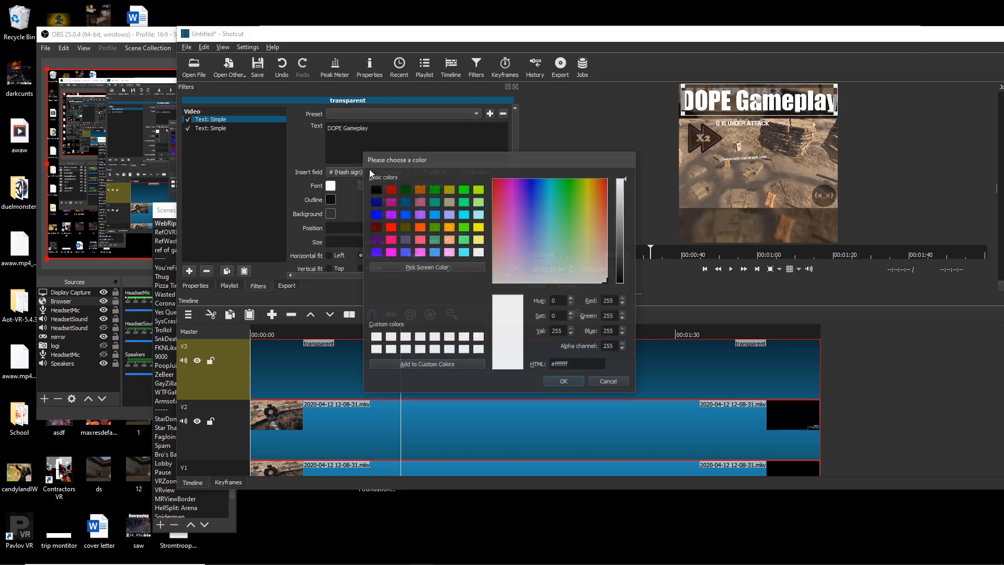
{"action": "left_click", "coordinate": [377, 190]}
{"action": "left_click", "coordinate": [563, 381]}
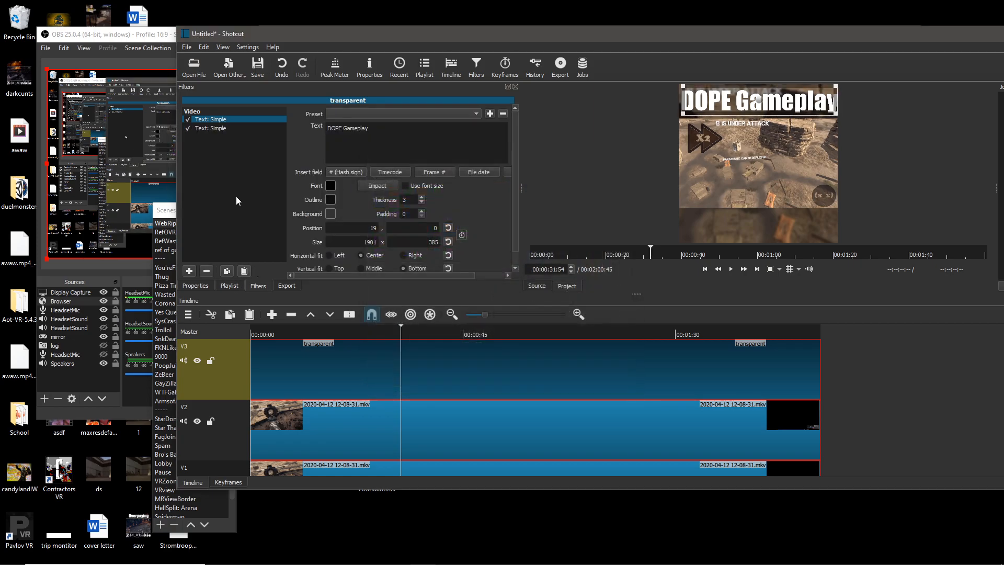
Move the black DOPE Gameplay text box to position 6, -13 so it forms a shadow offset from the white copy.
{"action": "left_click", "coordinate": [226, 128]}
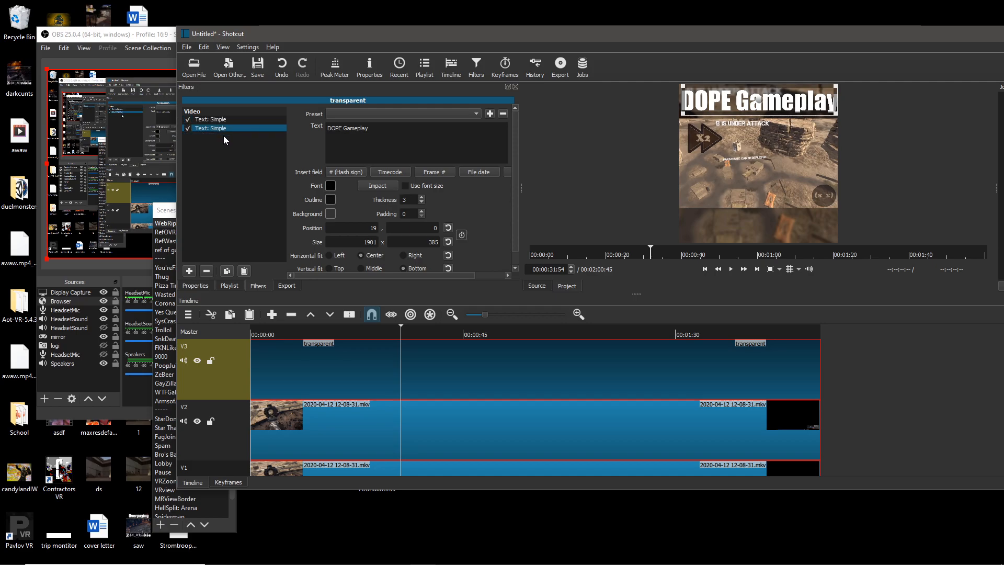
{"action": "left_click", "coordinate": [214, 119]}
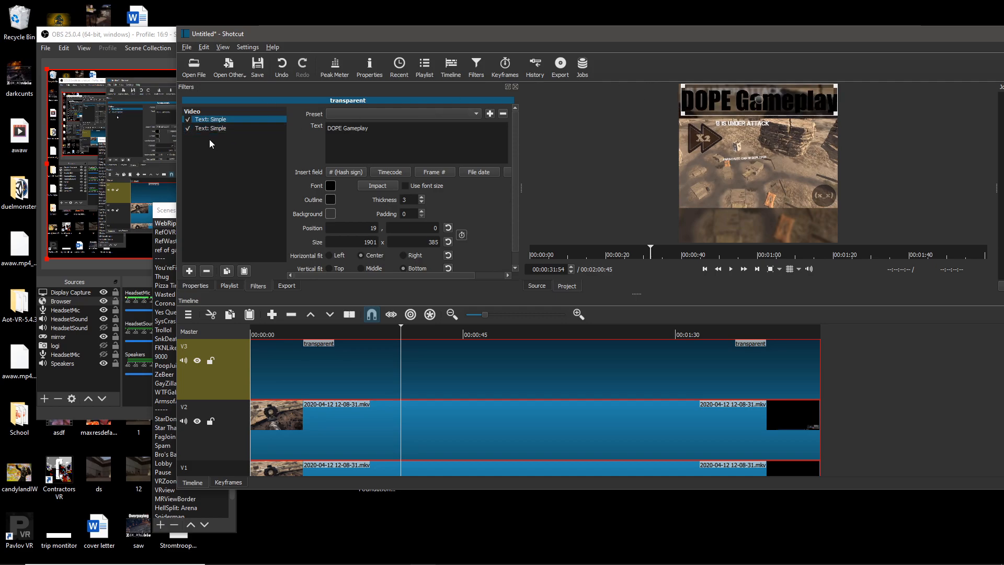
{"action": "left_click_drag", "start_coordinate": [709, 102], "coordinate": [754, 96]}
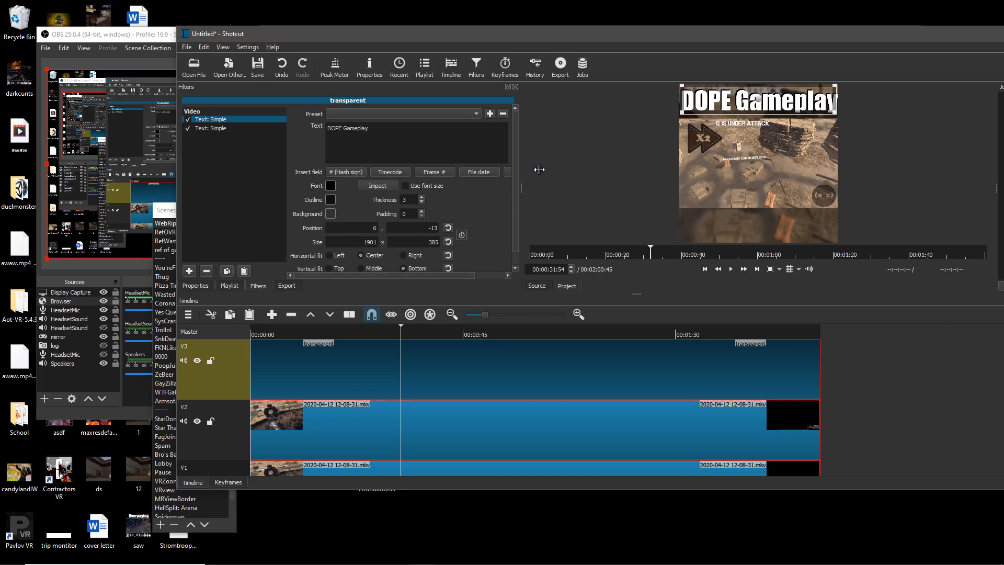
Mute video tracks V2 and V1, and hide track V1.
{"action": "left_click", "coordinate": [184, 421]}
{"action": "double_click", "coordinate": [186, 472]}
{"action": "scroll", "coordinate": [910, 392], "scroll_direction": "down", "scroll_amount": 1}
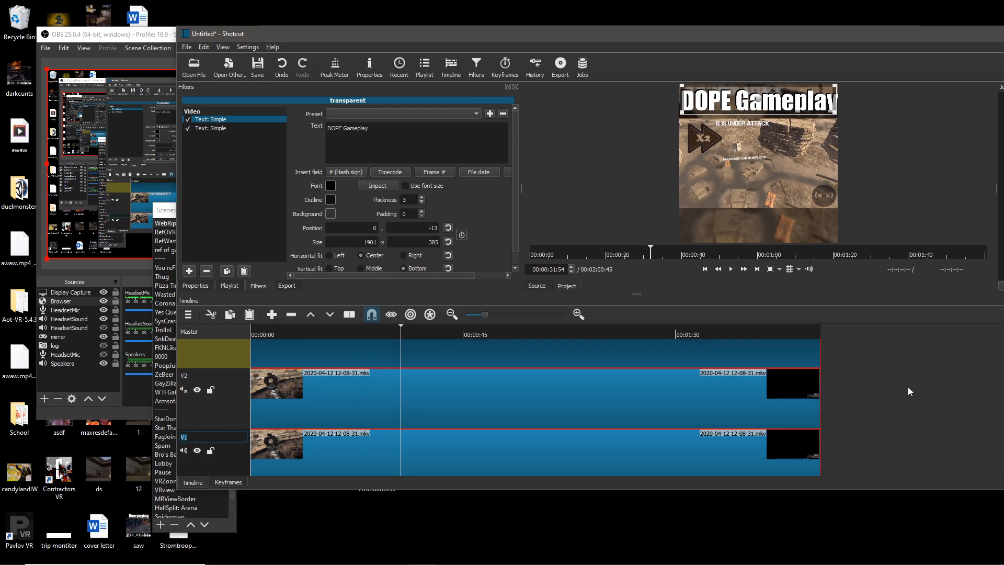
{"action": "scroll", "coordinate": [910, 391], "scroll_direction": "down", "scroll_amount": 1}
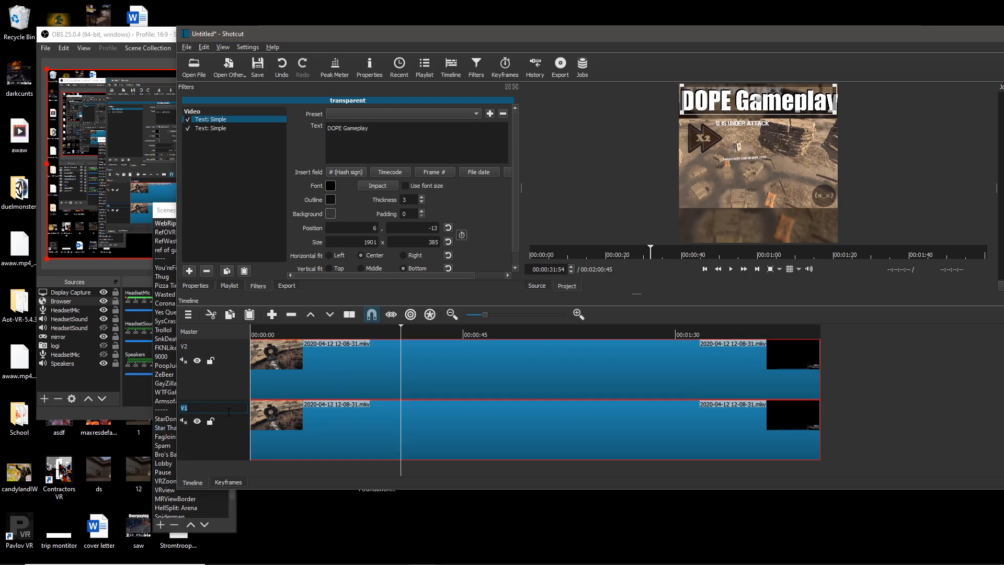
{"action": "left_click", "coordinate": [198, 420]}
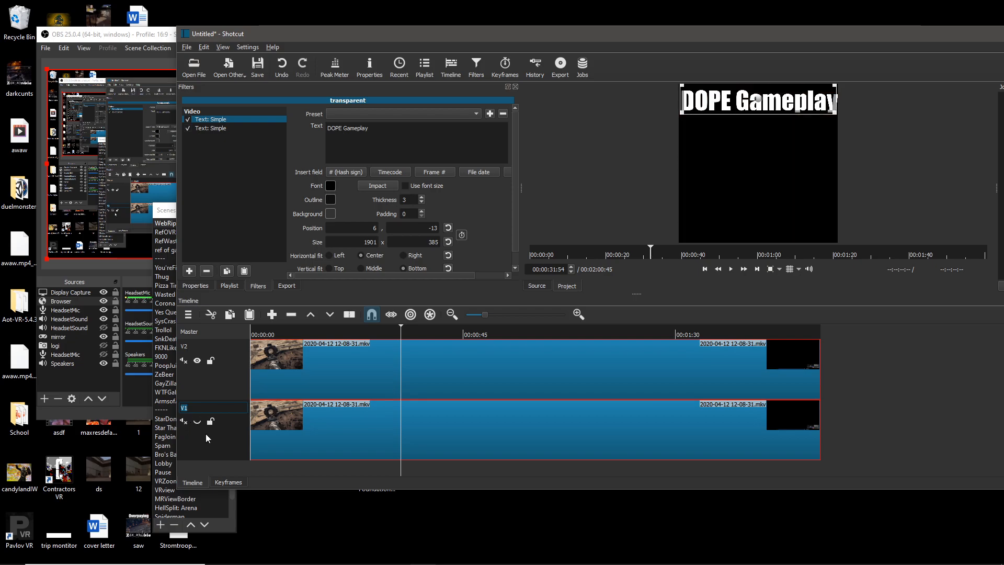
Restore the sound of track V2 and hide the title track V3.
{"action": "left_click", "coordinate": [337, 344]}
{"action": "left_click", "coordinate": [294, 330]}
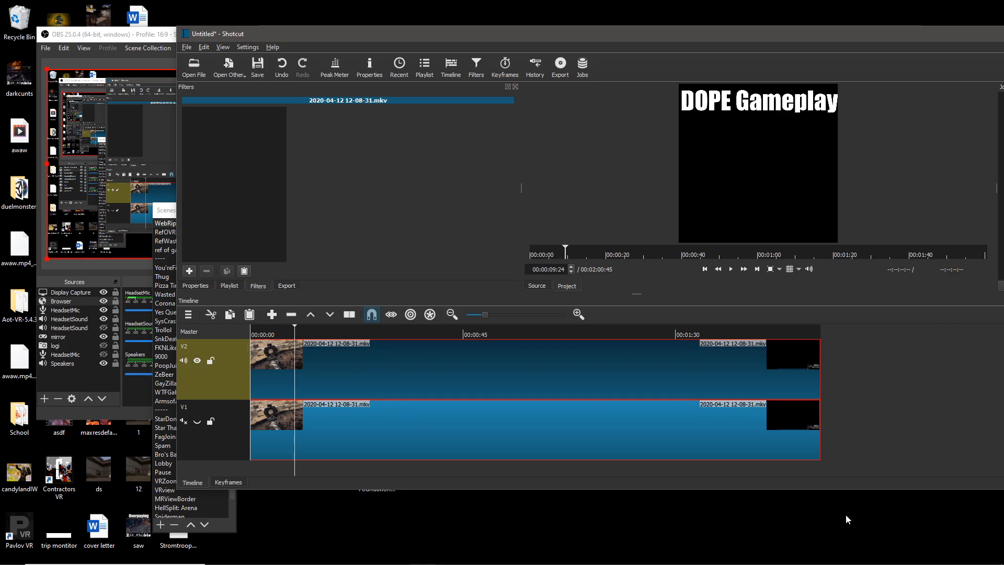
{"action": "scroll", "coordinate": [446, 406], "scroll_direction": "down", "scroll_amount": 1}
{"action": "scroll", "coordinate": [447, 405], "scroll_direction": "up", "scroll_amount": 1}
{"action": "left_click", "coordinate": [214, 335]}
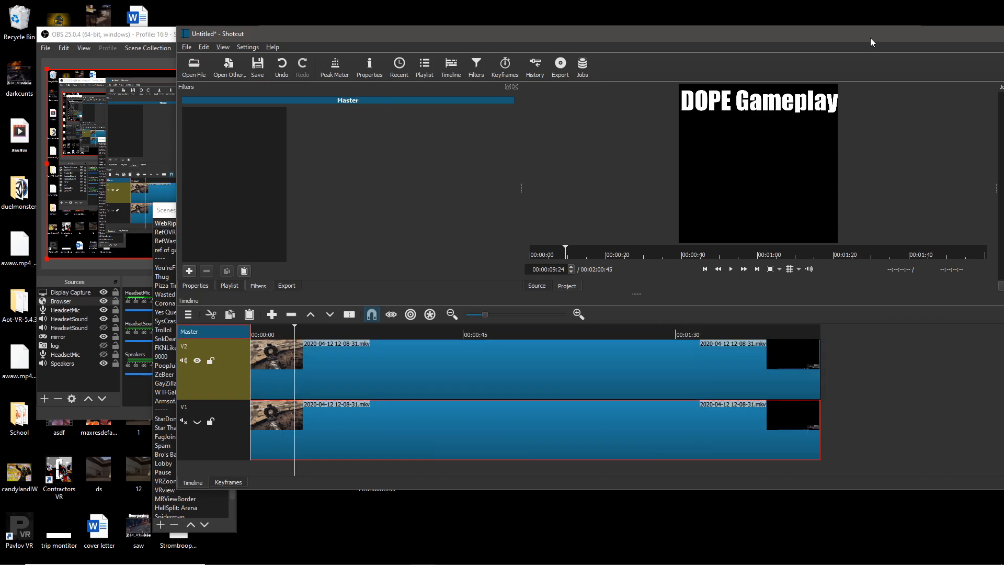
{"action": "left_click_drag", "start_coordinate": [815, 33], "coordinate": [699, 34]}
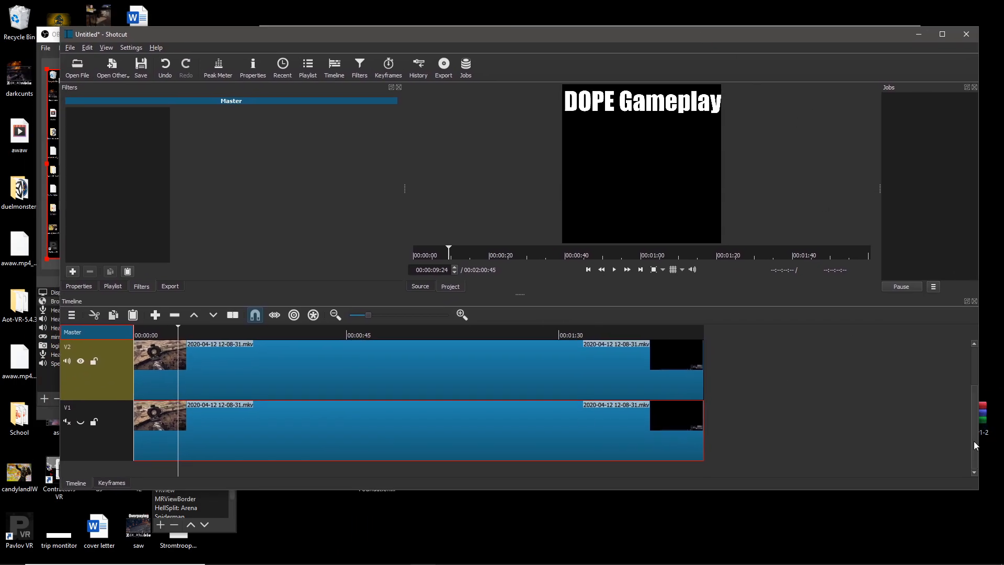
{"action": "scroll", "coordinate": [963, 384], "scroll_direction": "up", "scroll_amount": 2}
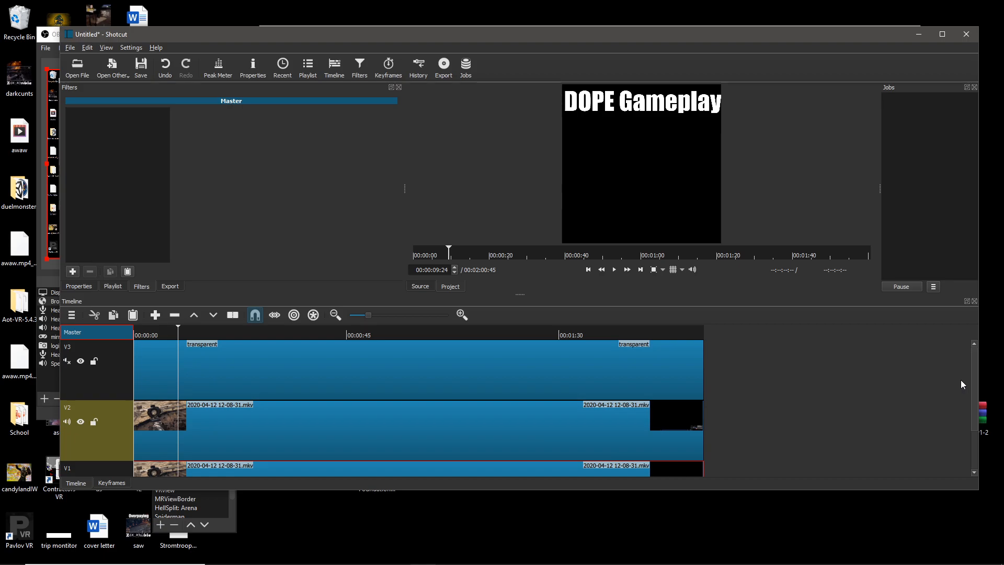
{"action": "left_click", "coordinate": [81, 361]}
Add a Size and Position filter to the V2 clip and enlarge it to 3413 x 1920 at position -647, 0.
{"action": "left_click", "coordinate": [234, 435]}
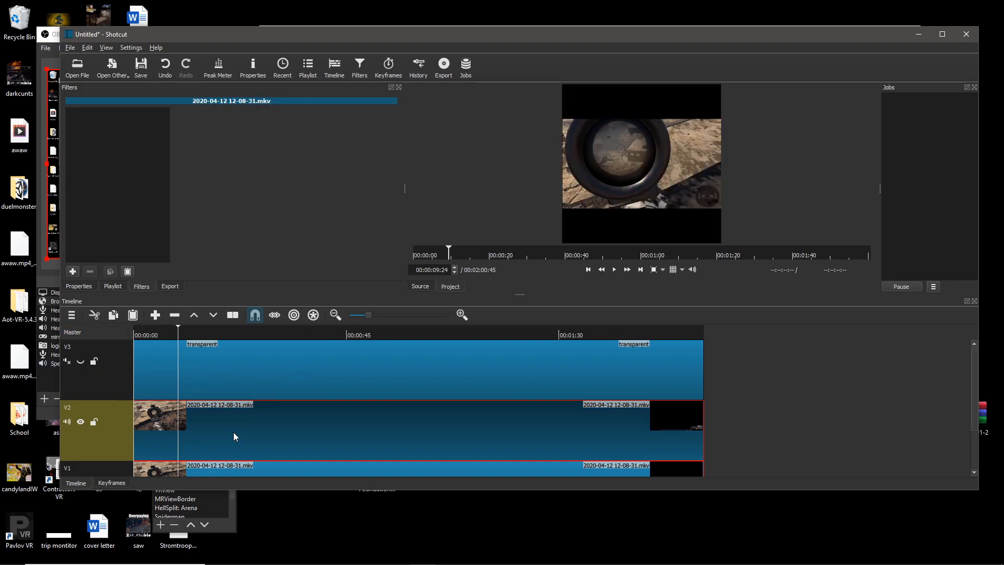
{"action": "left_click", "coordinate": [73, 271]}
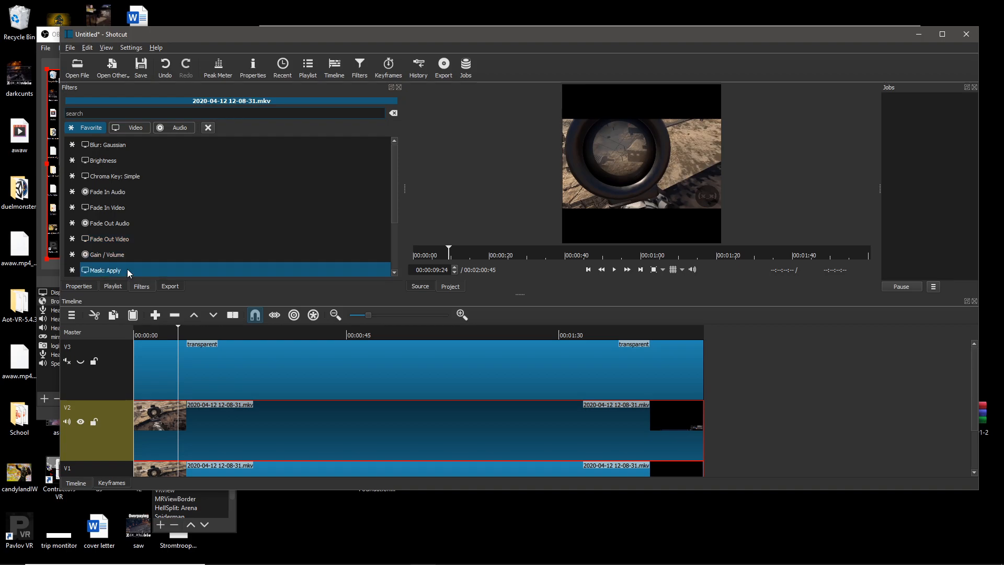
{"action": "scroll", "coordinate": [130, 234], "scroll_direction": "down", "scroll_amount": 2}
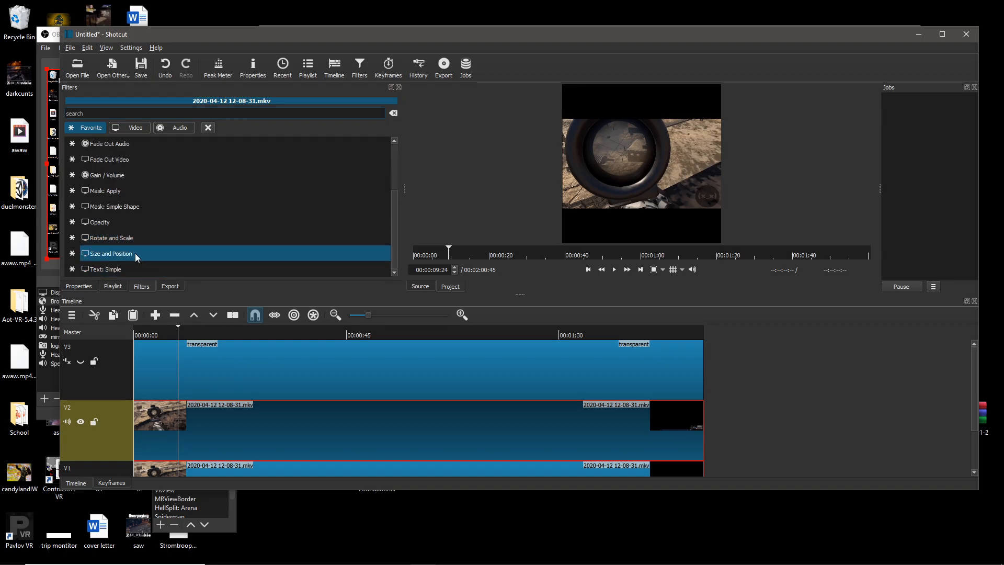
{"action": "left_click", "coordinate": [136, 254]}
{"action": "left_click_drag", "start_coordinate": [563, 177], "coordinate": [475, 245]}
{"action": "left_click_drag", "start_coordinate": [585, 164], "coordinate": [656, 164]}
Play through the V2 clip and split it at 00:00:14:49, where the arrow shot is about to begin.
{"action": "key", "text": "space"}
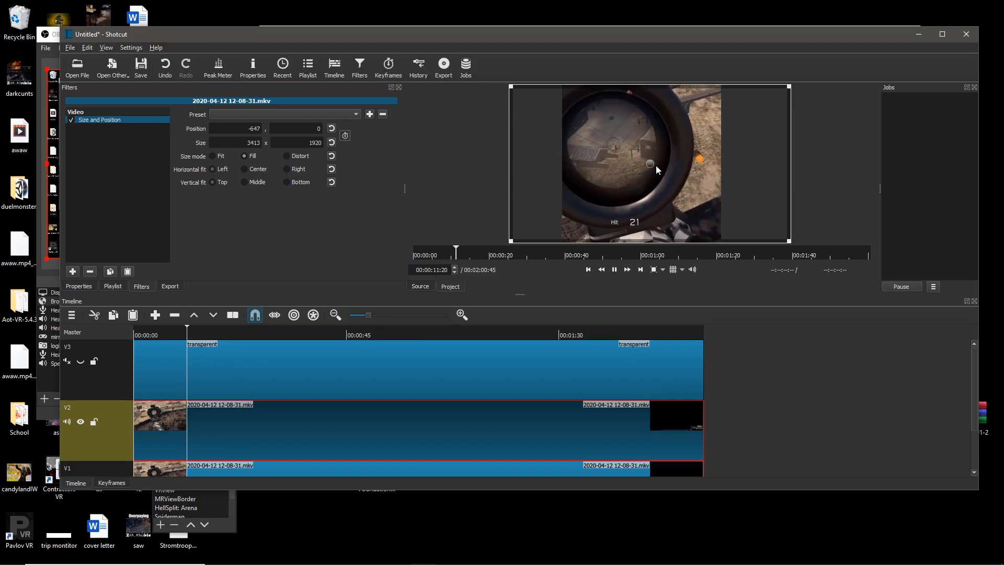
{"action": "key", "text": "space"}
{"action": "key", "text": "space"}
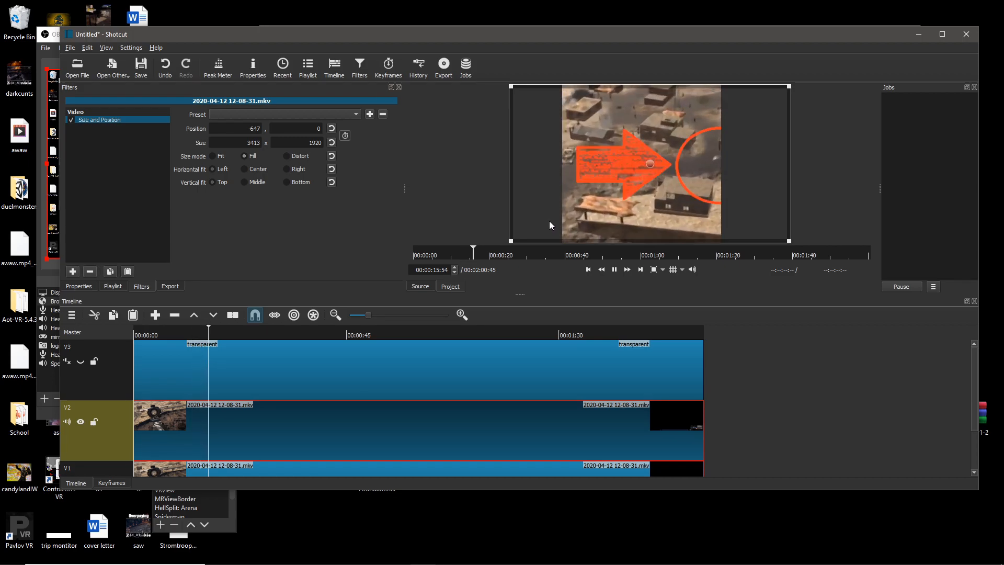
{"action": "key", "text": "space"}
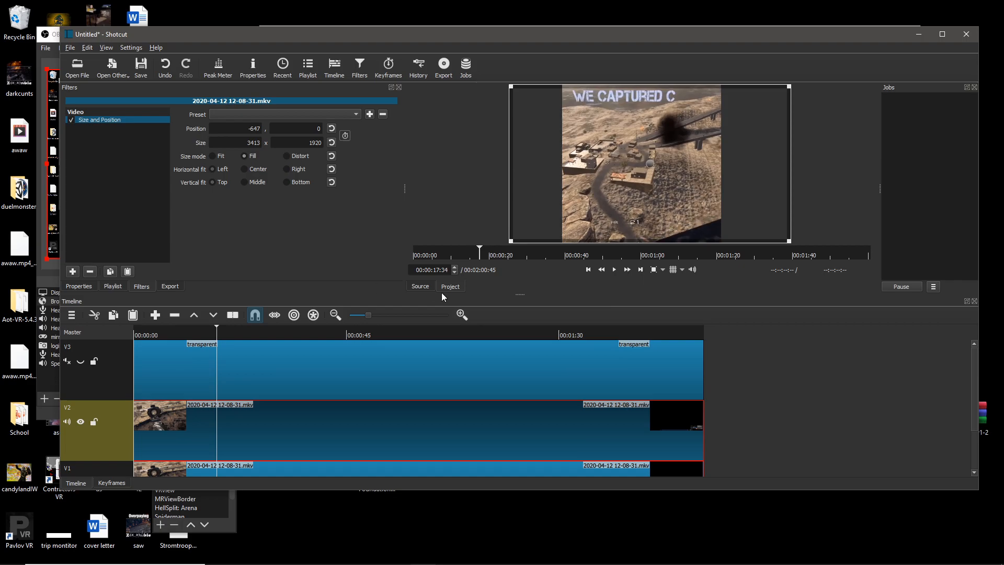
{"action": "left_click_drag", "start_coordinate": [215, 331], "coordinate": [214, 332]}
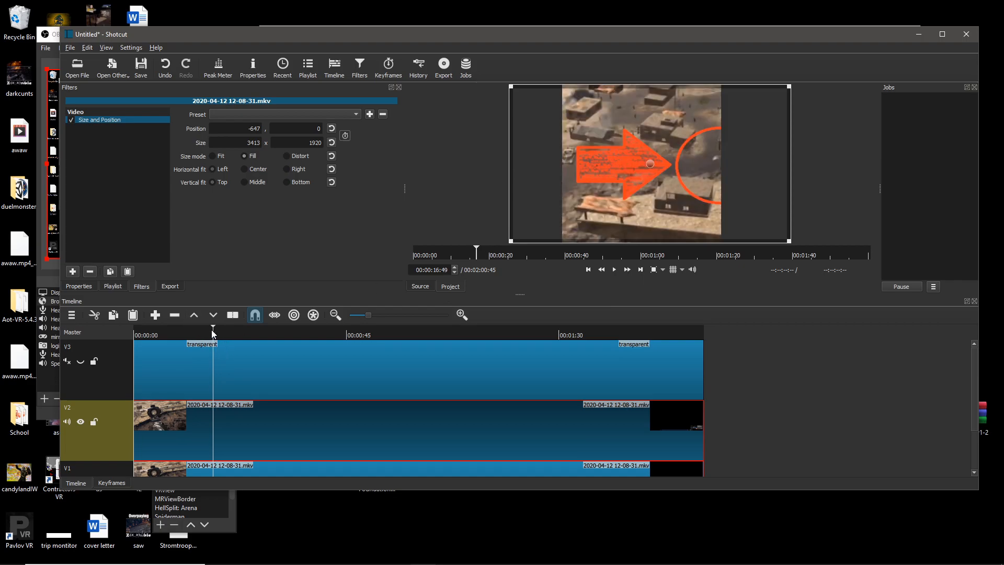
{"action": "left_click", "coordinate": [204, 332]}
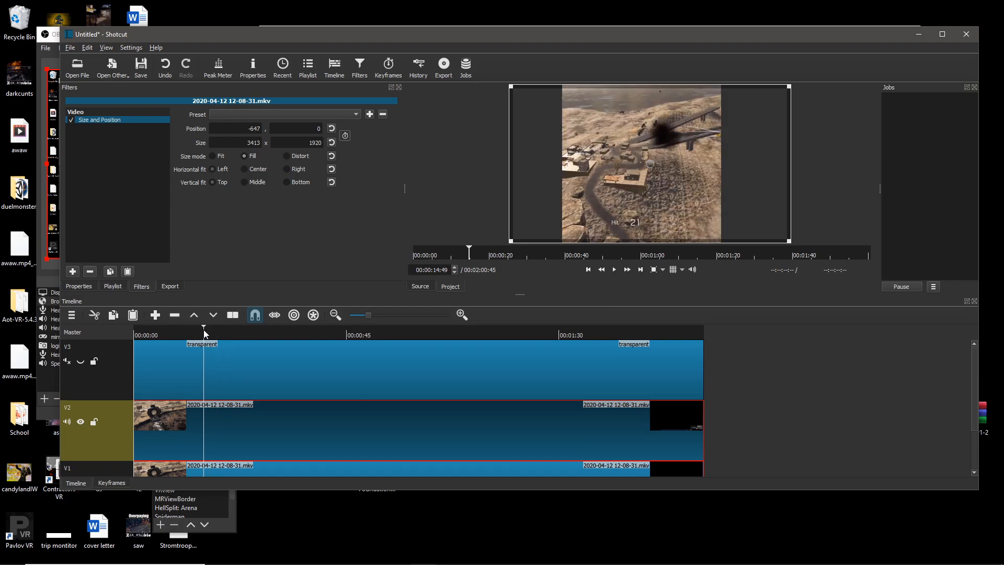
{"action": "key", "text": "s"}
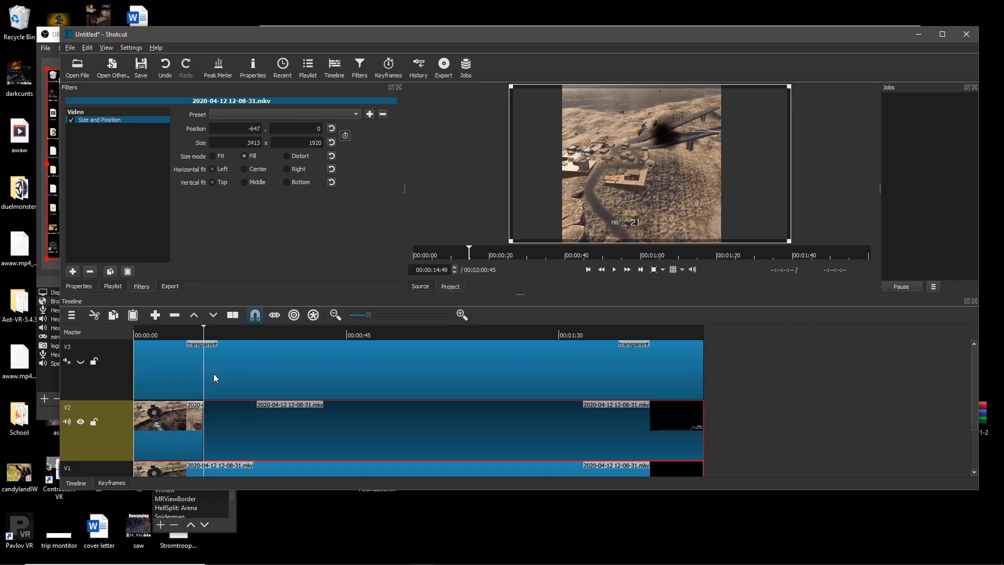
Enable Size and Position keyframes on the V2 segment after the split and keyframe its position to -1178, -13 at 00:00:16:00.
{"action": "key", "text": "space"}
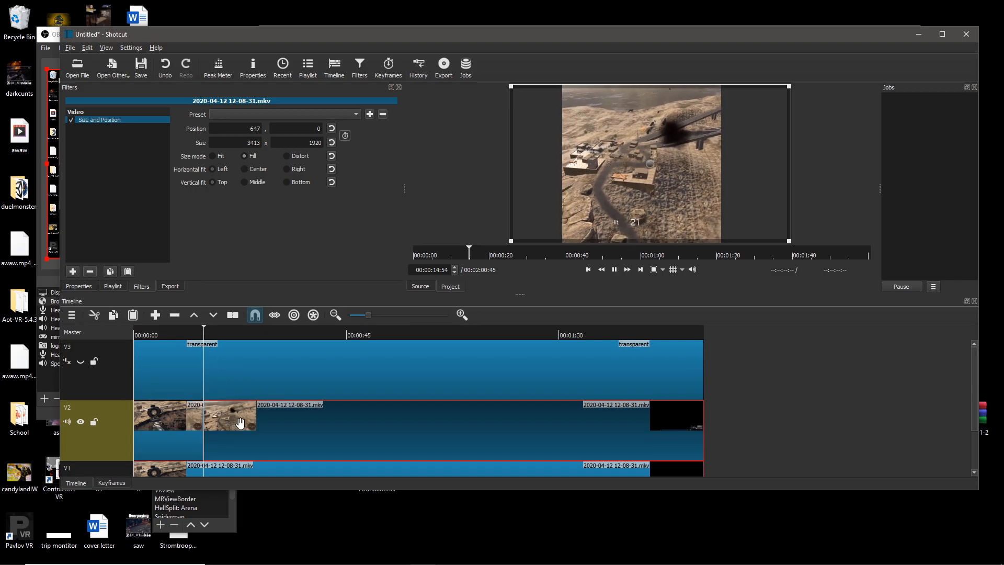
{"action": "key", "text": "space"}
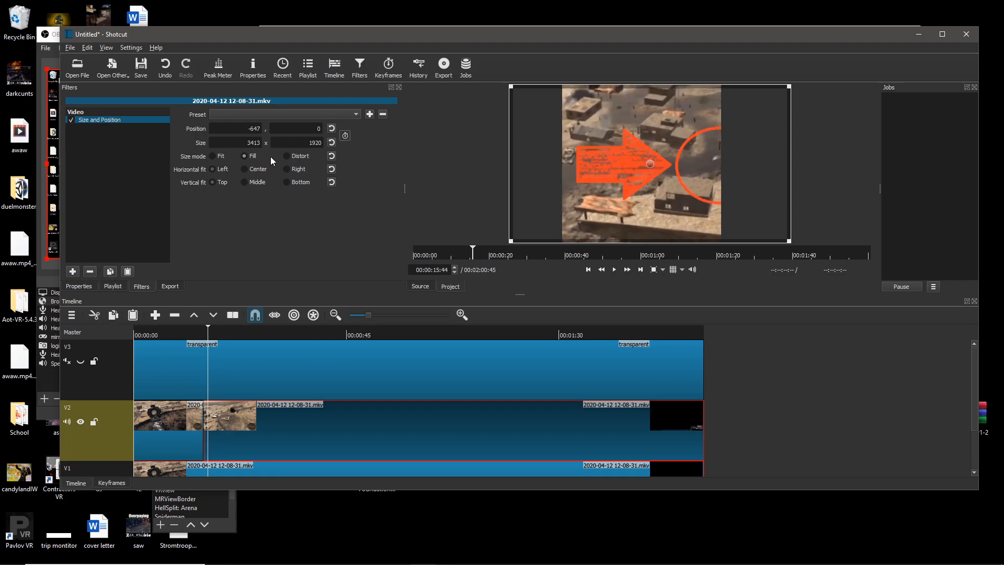
{"action": "left_click", "coordinate": [388, 67]}
{"action": "left_click", "coordinate": [153, 317]}
{"action": "left_click", "coordinate": [344, 136]}
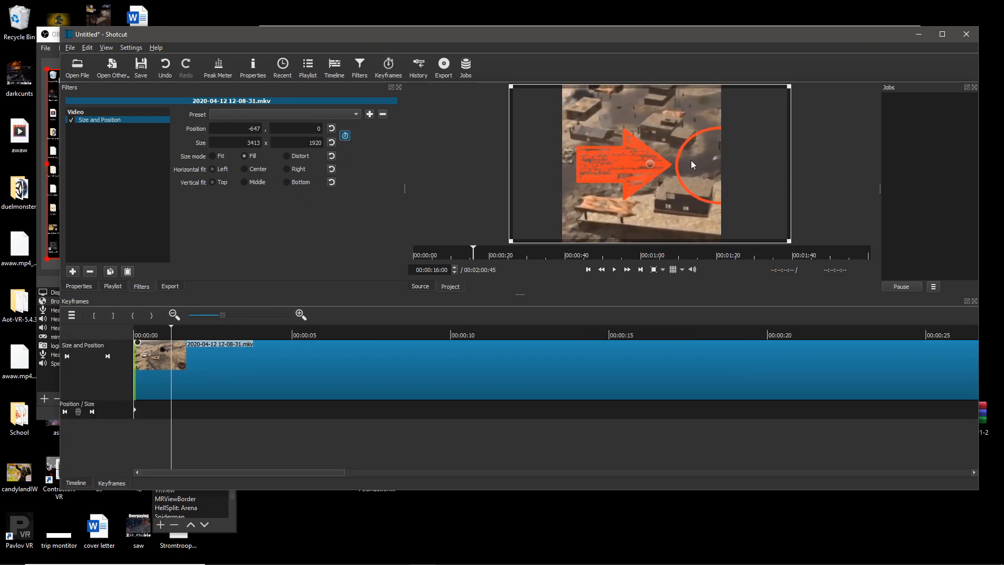
{"action": "left_click_drag", "start_coordinate": [650, 161], "coordinate": [601, 161]}
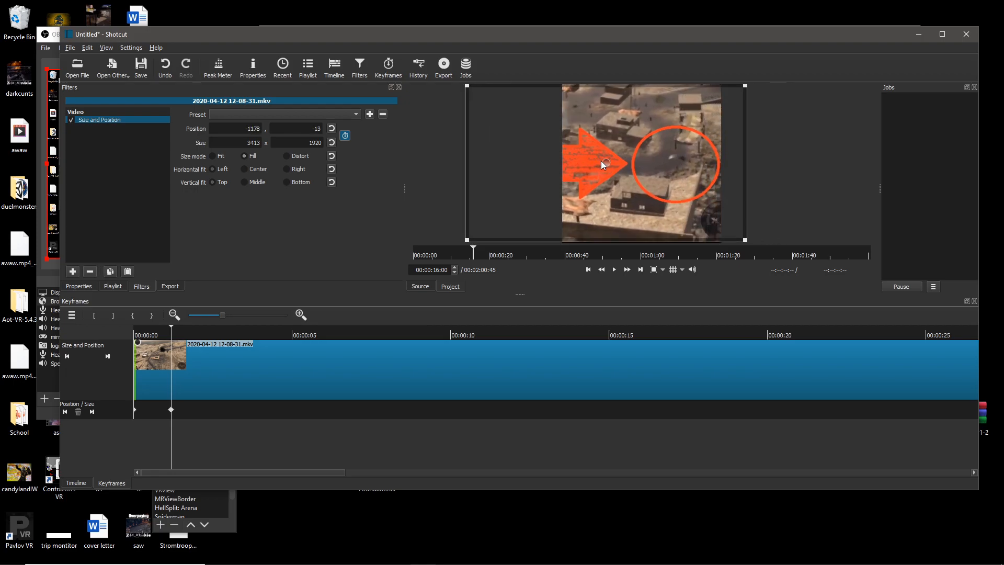
Add another keyframe at 00:00:16:36 by enlarging the clip to 3503 x 1970 at position -1268, -13.
{"action": "left_click_drag", "start_coordinate": [155, 335], "coordinate": [105, 335]}
{"action": "key", "text": "space"}
{"action": "key", "text": "space"}
{"action": "left_click_drag", "start_coordinate": [466, 241], "coordinate": [464, 256]}
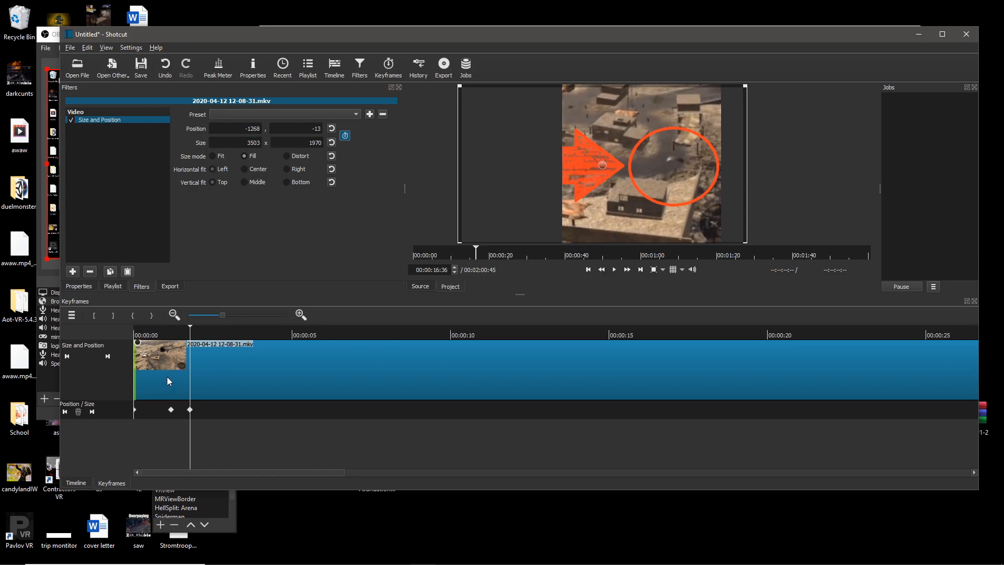
{"action": "scroll", "coordinate": [166, 377], "scroll_direction": "down", "scroll_amount": 5}
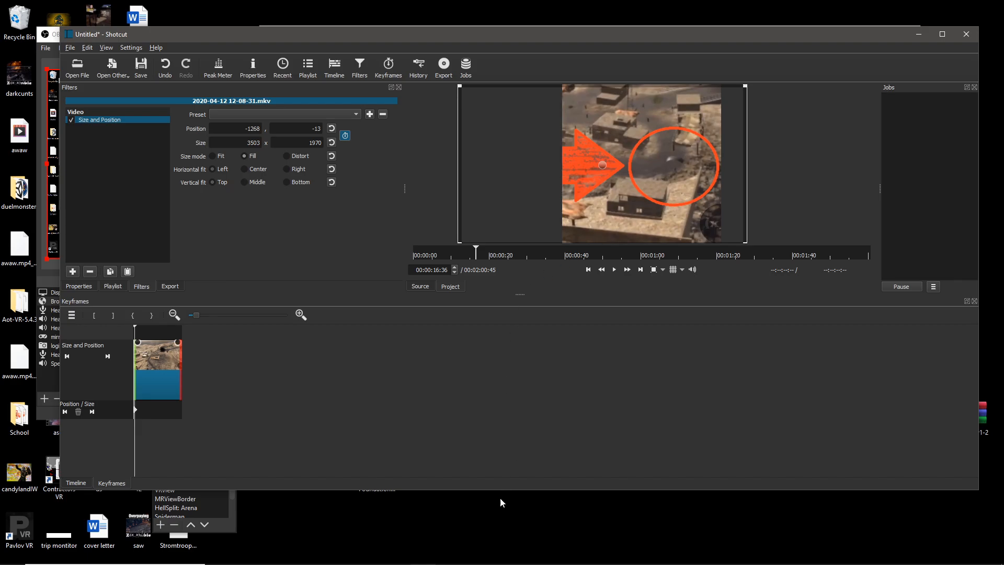
Move the Shotcut window clear of the OBS window and switch to OBS.
{"action": "left_click_drag", "start_coordinate": [162, 36], "coordinate": [600, 272]}
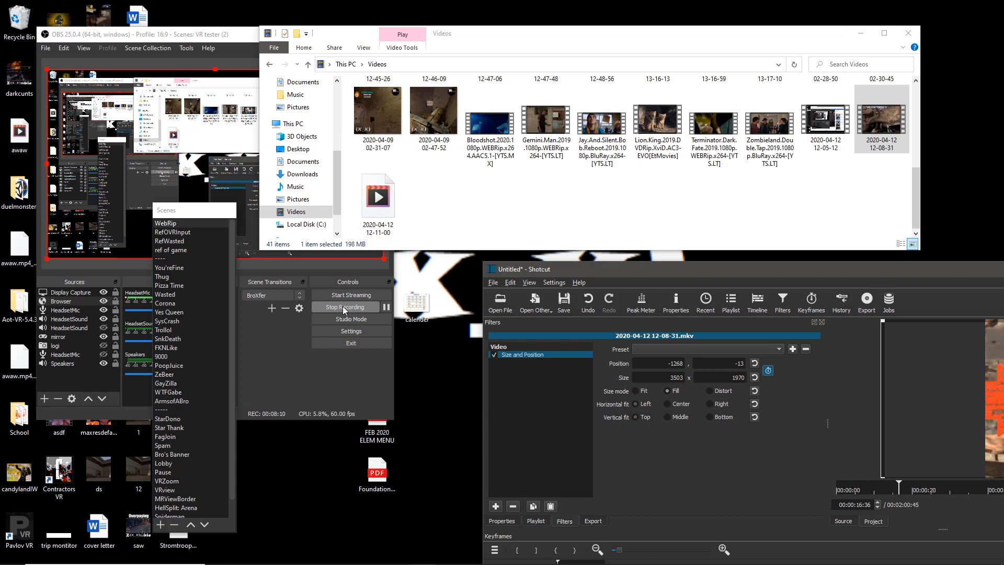
{"action": "left_click_drag", "start_coordinate": [774, 270], "coordinate": [568, 180]}
{"action": "left_click", "coordinate": [253, 377]}
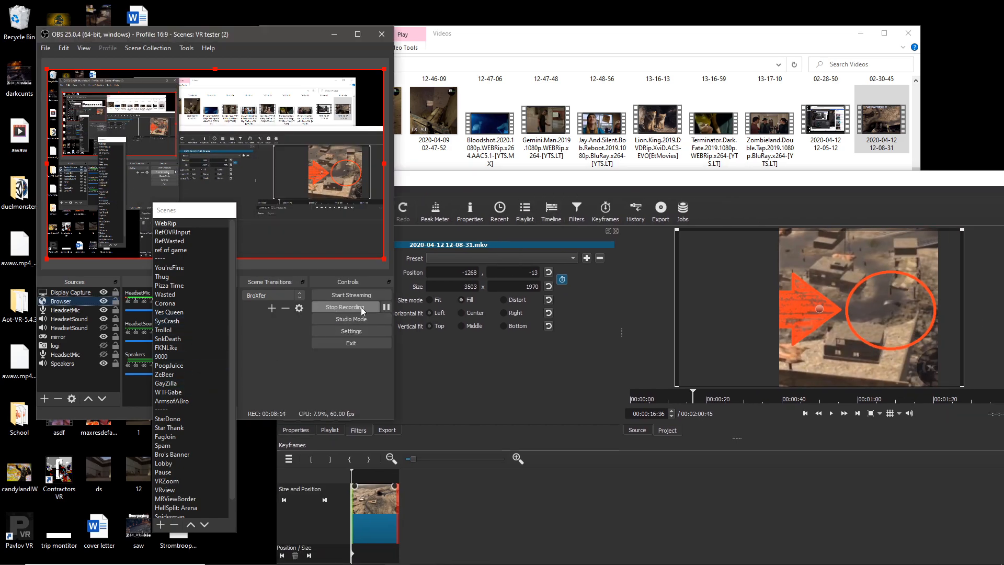